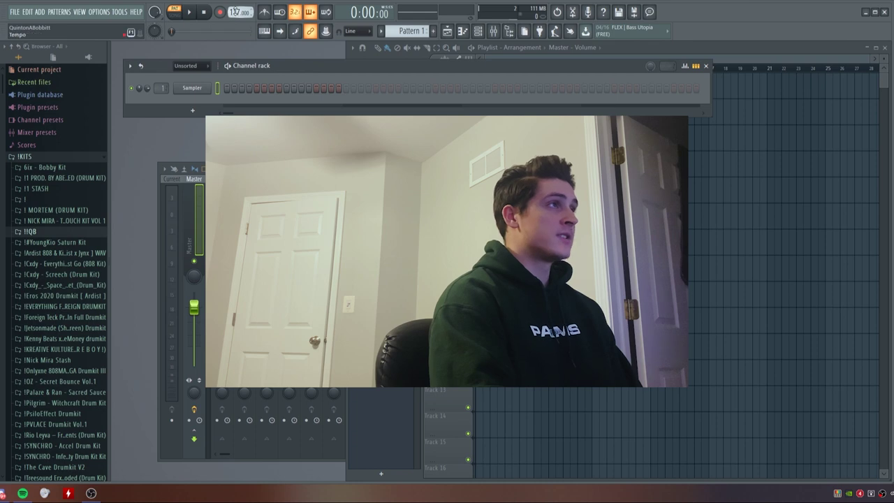
- Replace the Sampler channel with Omnisphere using the LA Custom C7 - Softest piano preset
right_click(181, 91)
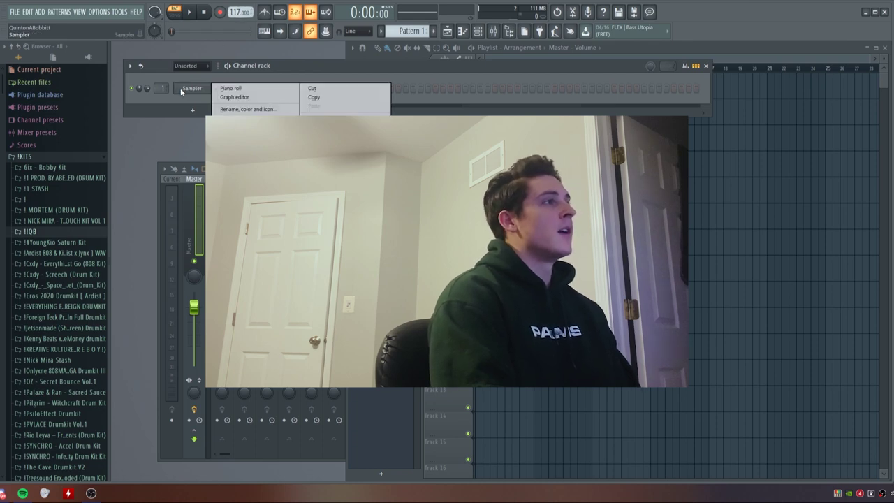
left_click(230, 88)
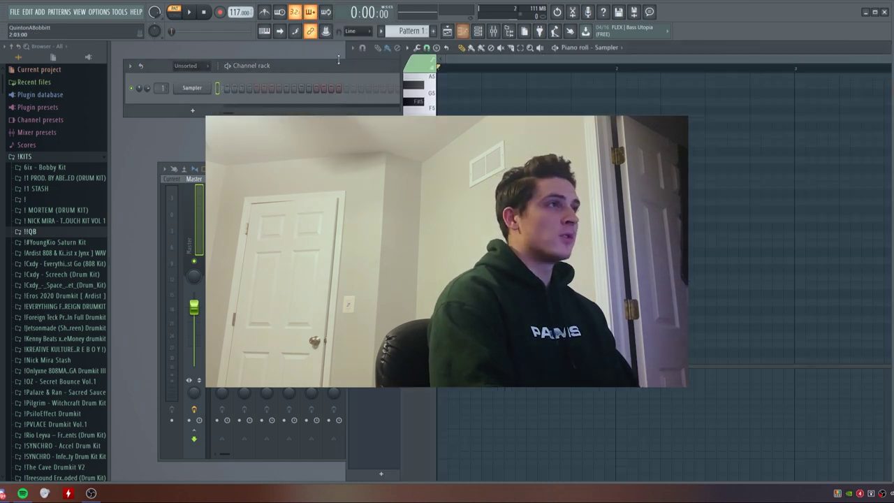
left_click(408, 48)
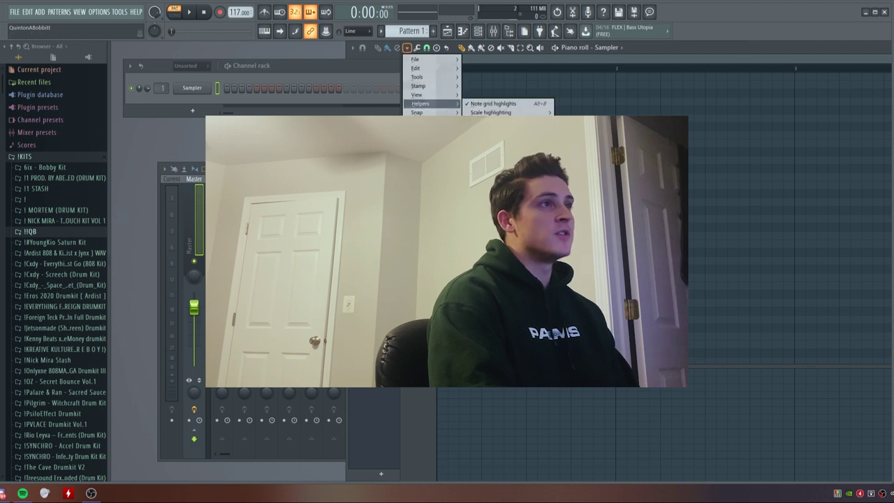
right_click(192, 88)
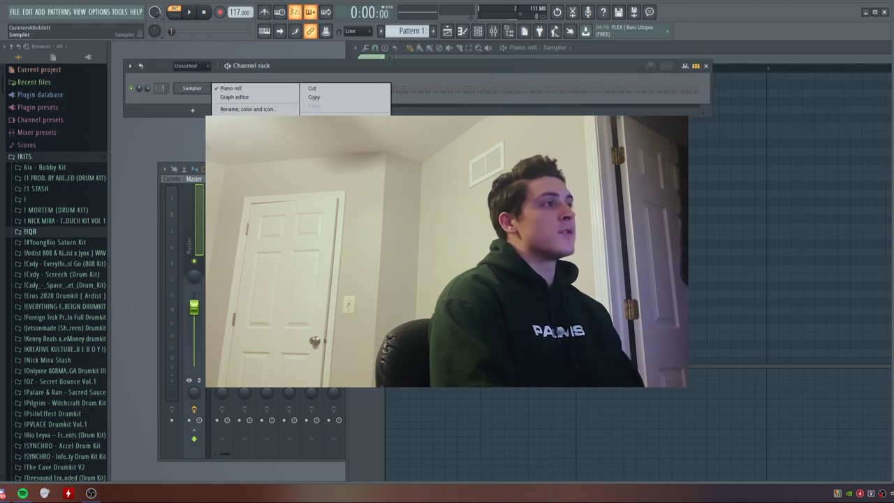
mouse_move(237, 163)
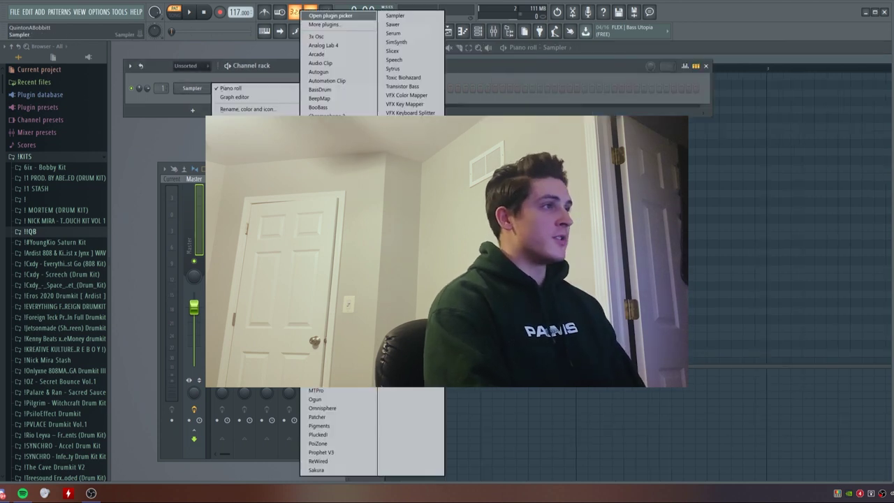
left_click(322, 408)
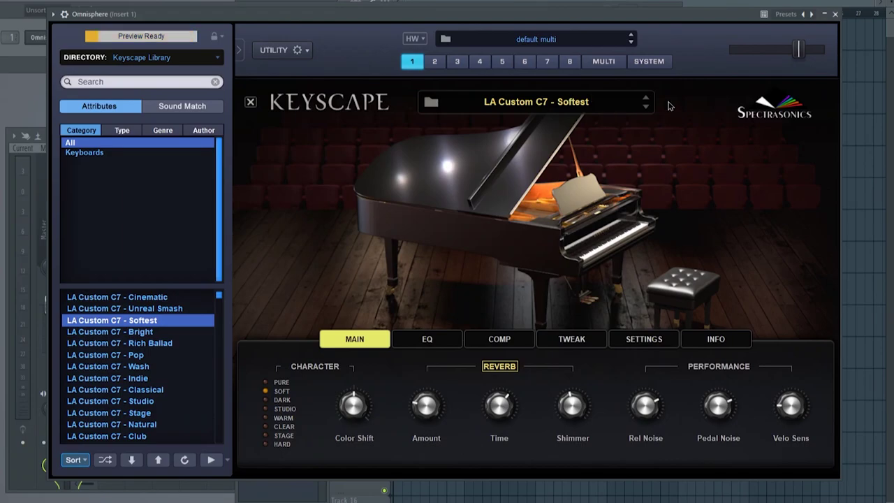
left_click(834, 14)
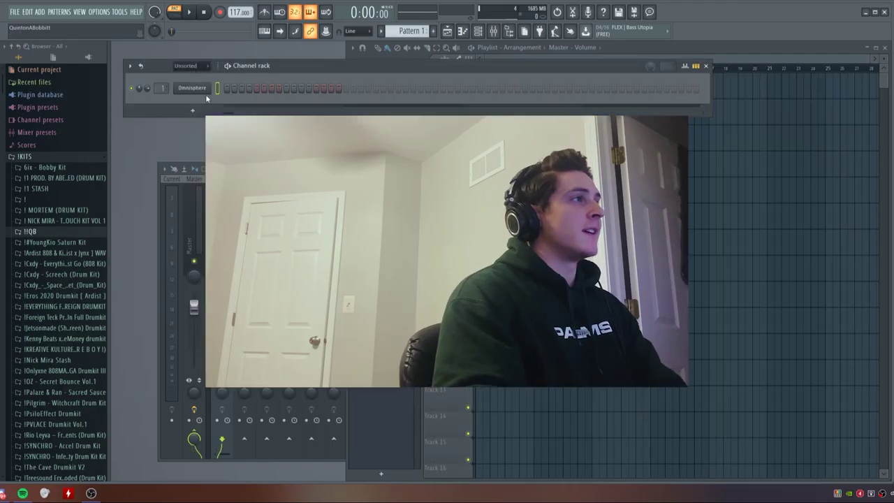
- Paste the four-bar, 38-note chord progression into Omnisphere's piano roll and play it
right_click(217, 84)
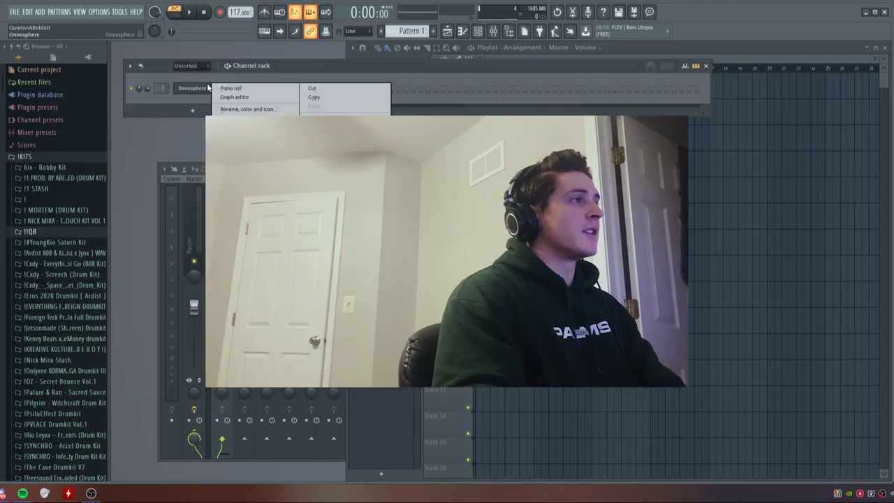
left_click(230, 85)
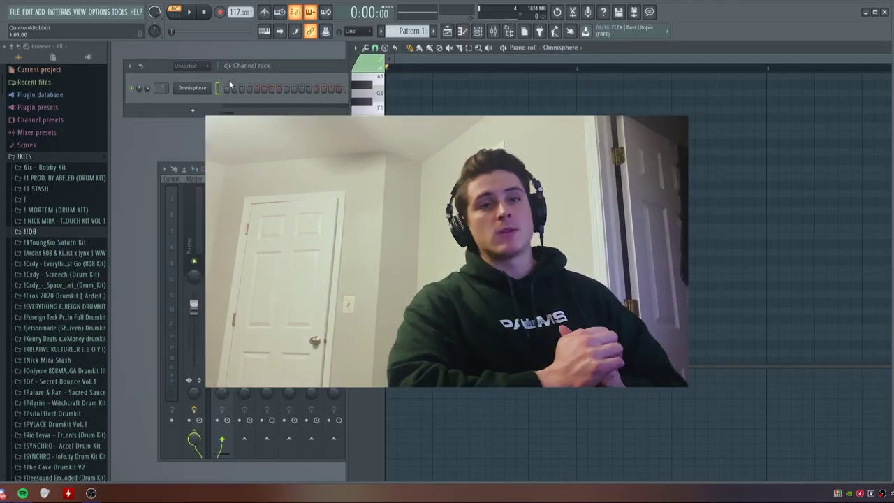
key("ctrl+v")
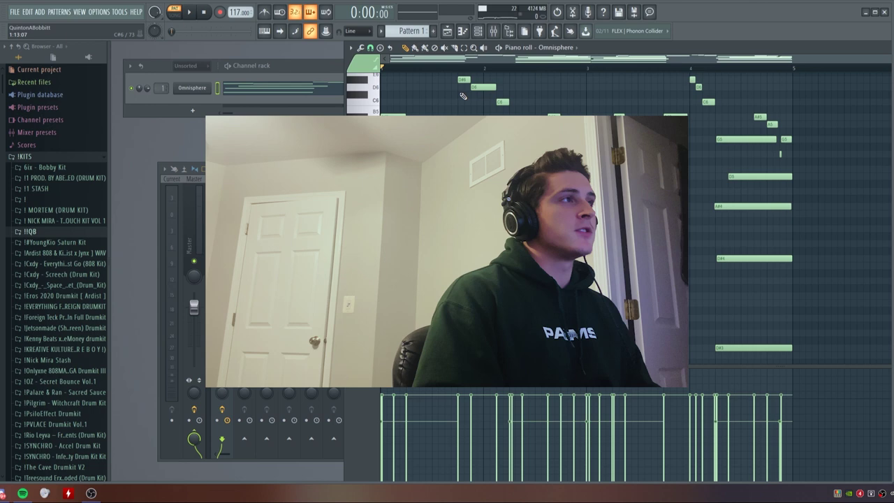
key("space")
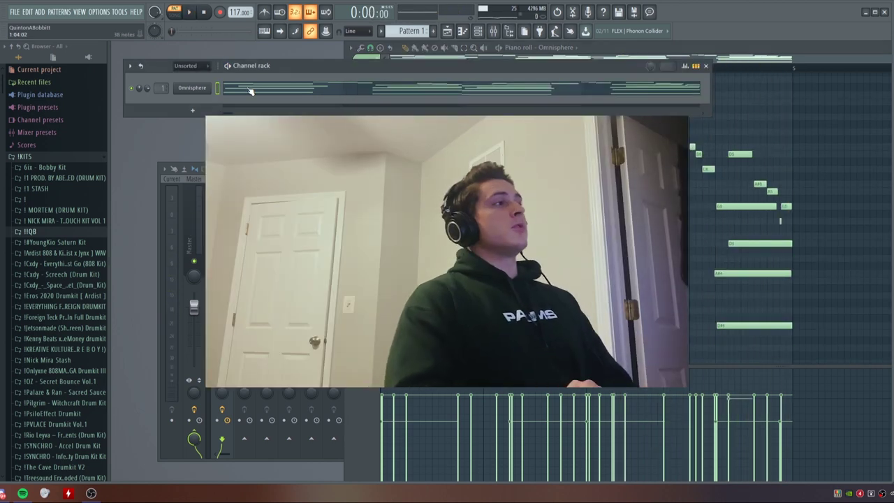
- Check the ElectraX arp's Arp - Astrothunder preset and its melody in the piano roll
scroll(740, 231, "down", 2)
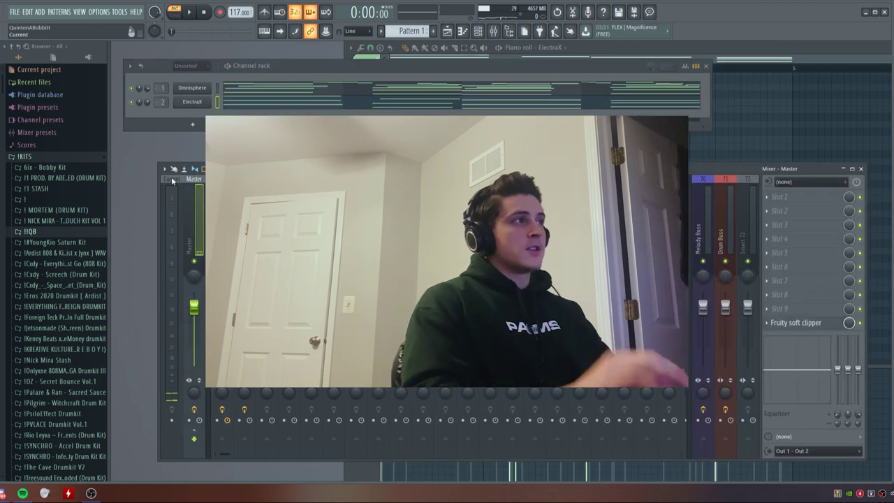
left_click(192, 101)
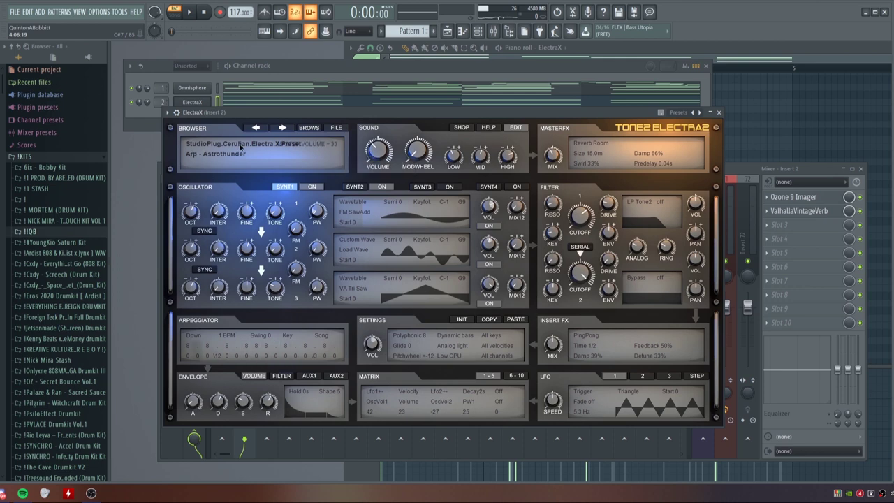
left_click(718, 112)
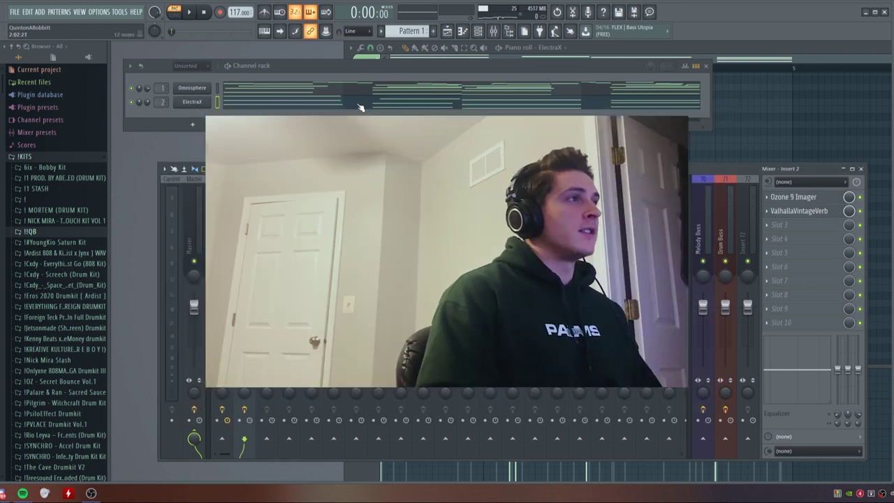
left_click(302, 104)
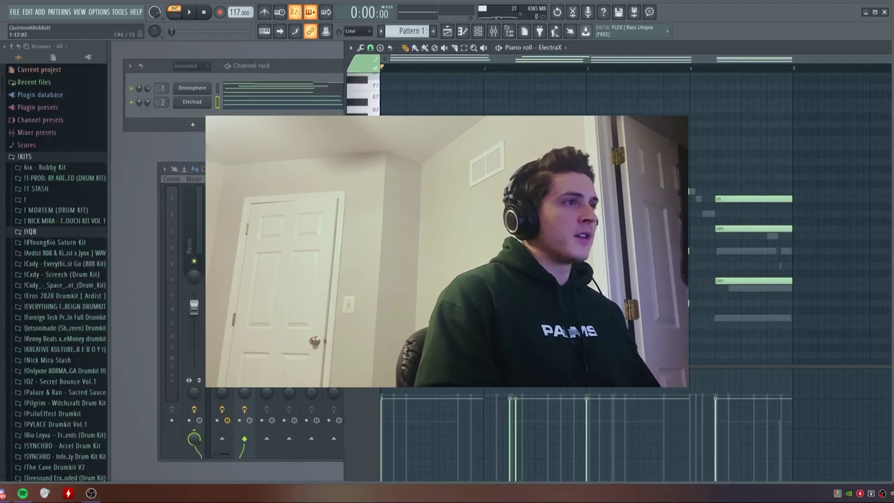
- Review Insert 2's Ozone 9 Imager and ValhallaVintageVerb, then play both melodies together
scroll(740, 244, "down", 2)
left_click(287, 66)
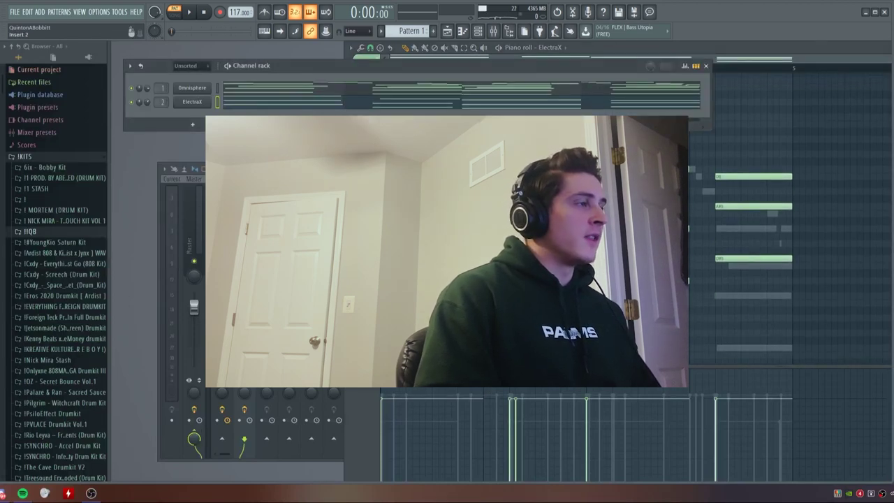
left_click(244, 305)
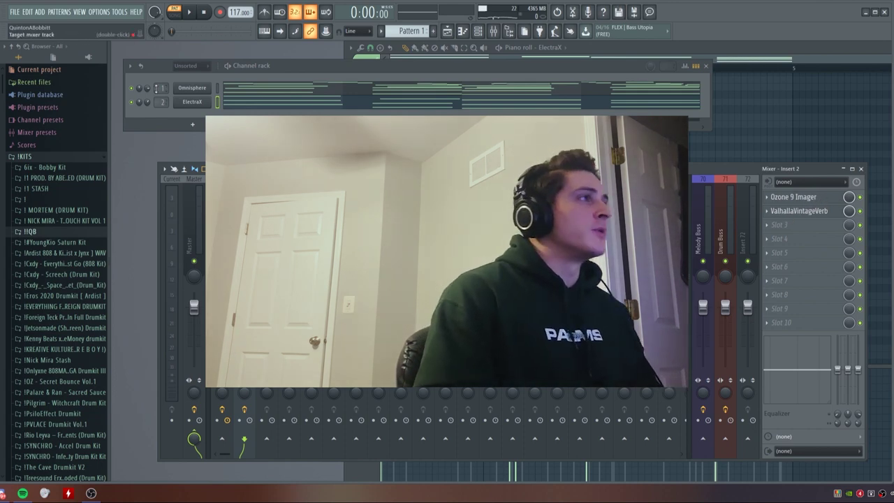
key("space")
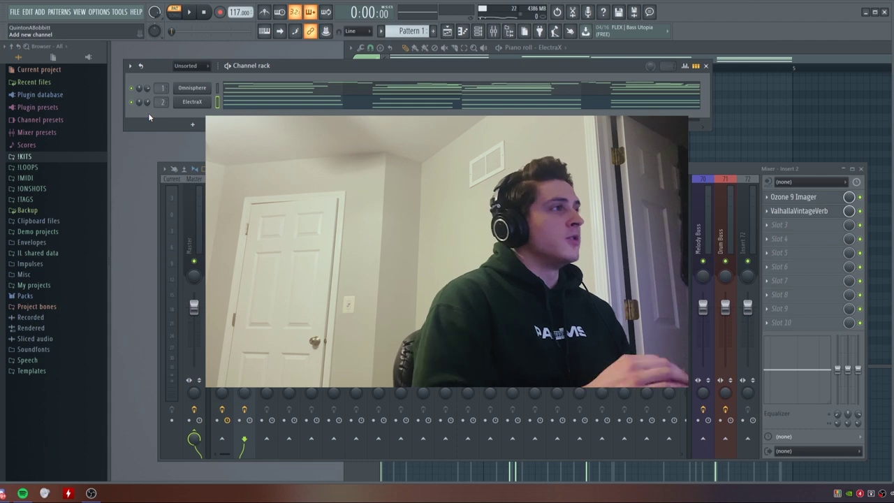
- Add an Arcade channel and the bell - freedom one-shot with ValhallaDelay and ValhallaVintageVerb on Insert 5
left_click(192, 124)
left_click(204, 45)
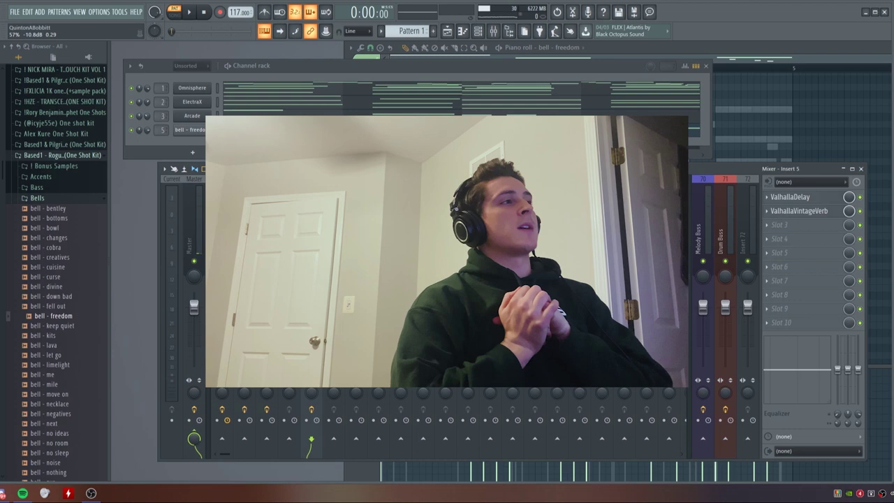
left_click(76, 155)
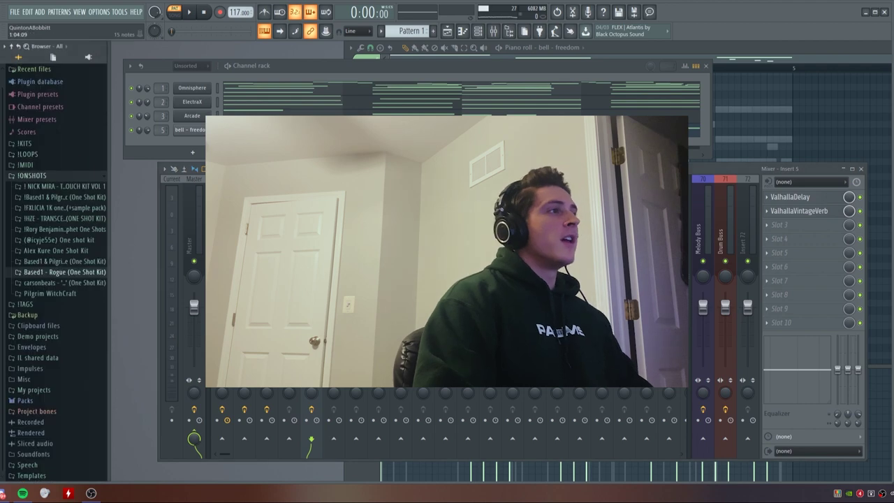
left_click(198, 248)
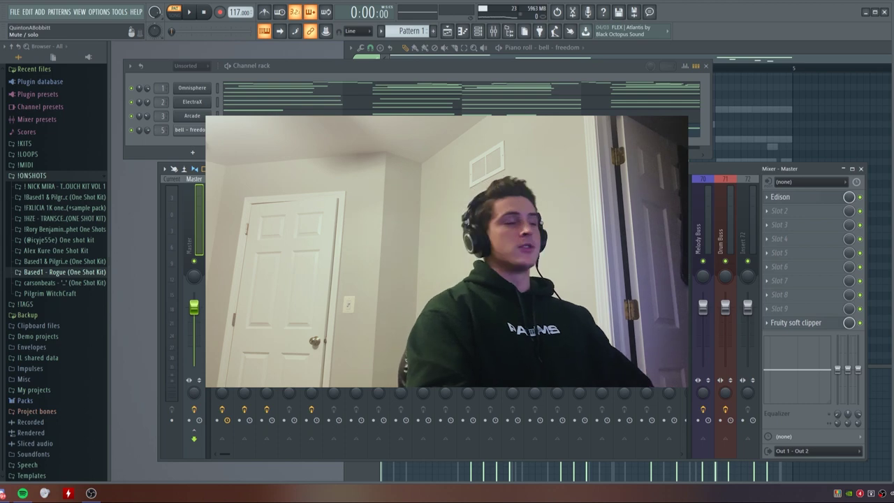
- Play the beat while expanding !KITS > !!QB > !!! in the browser to reveal the drum folders
key("space")
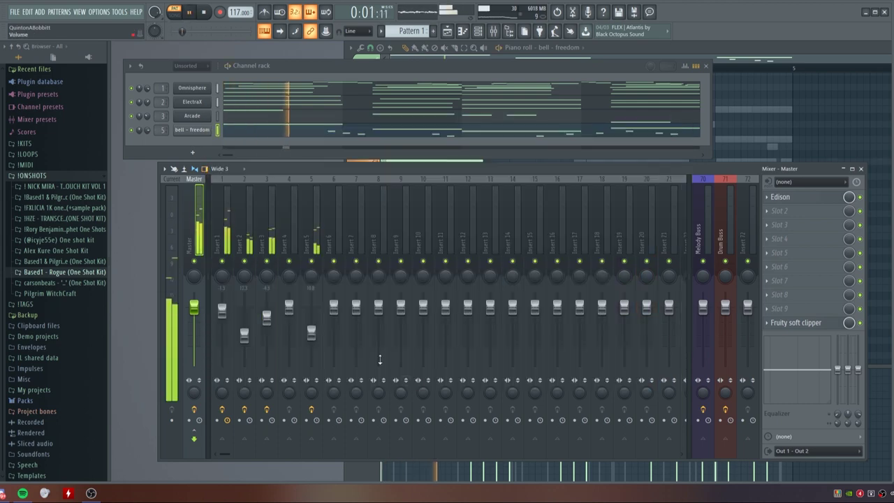
left_click(28, 175)
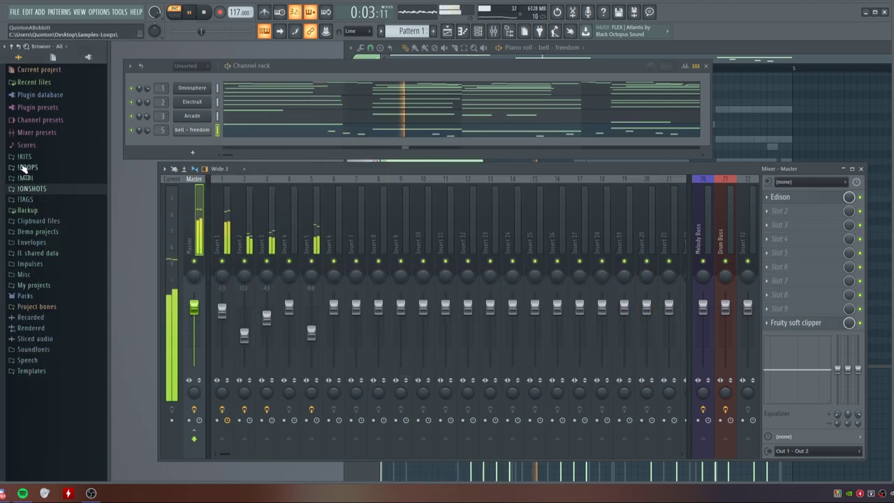
left_click(31, 157)
left_click(49, 231)
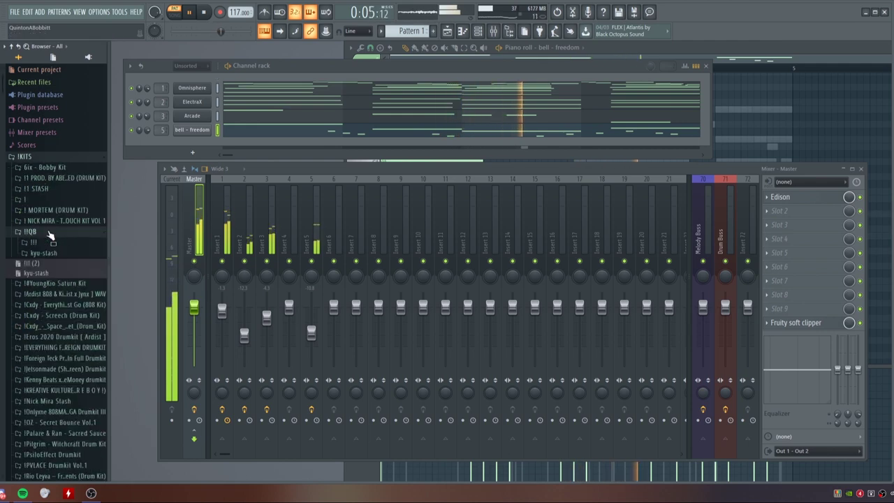
left_click(50, 242)
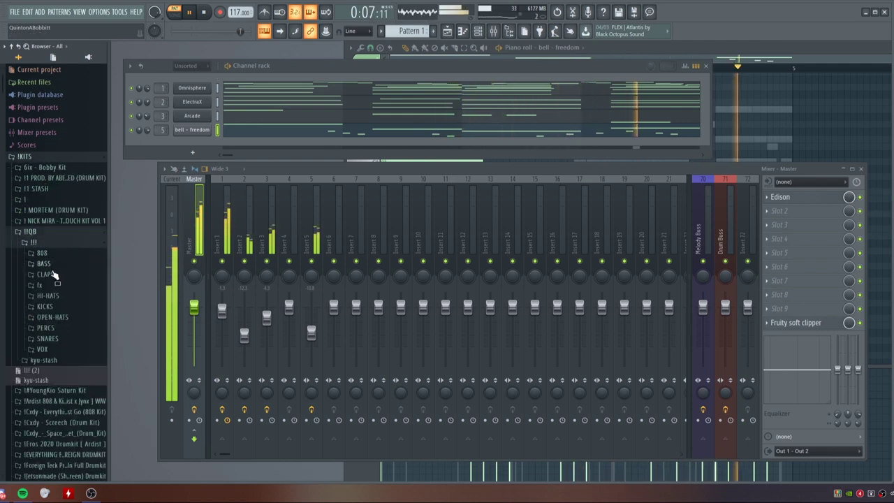
key("space")
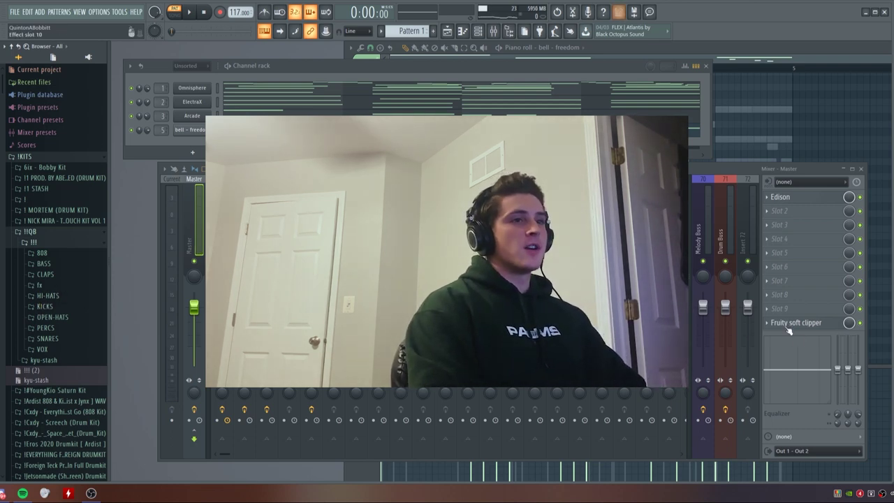
- Preview Clap - Best [kyu] from the CLAPS folder and load it as a new channel
left_click(60, 273)
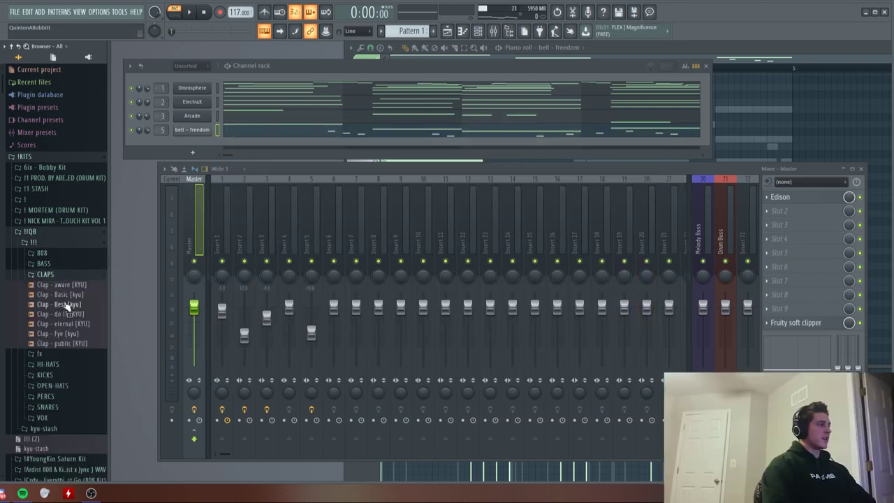
left_click(68, 305)
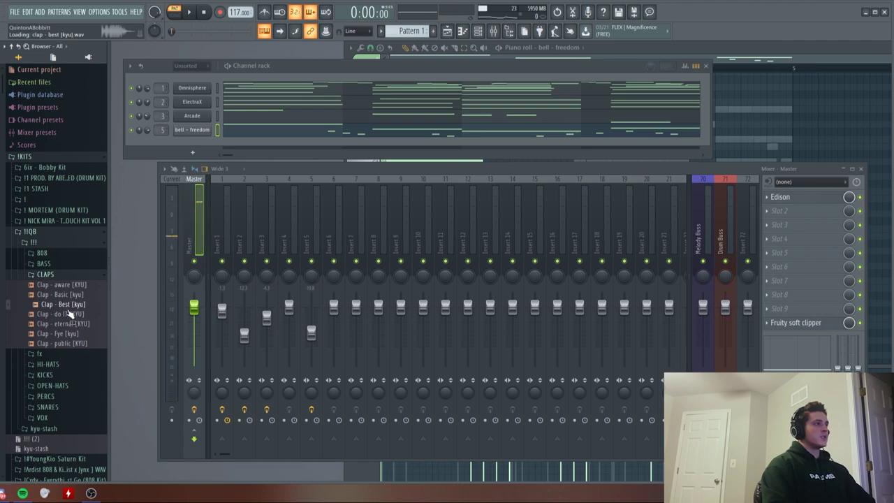
left_click(79, 362)
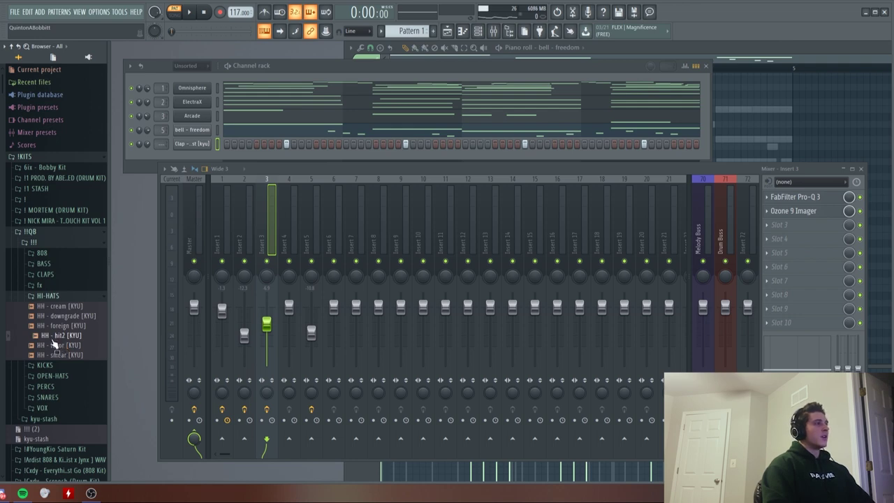
- Add the HH - hit2 hi-hat channel and fade out its tail with the OUT knob
left_click_drag(60, 341, 195, 154)
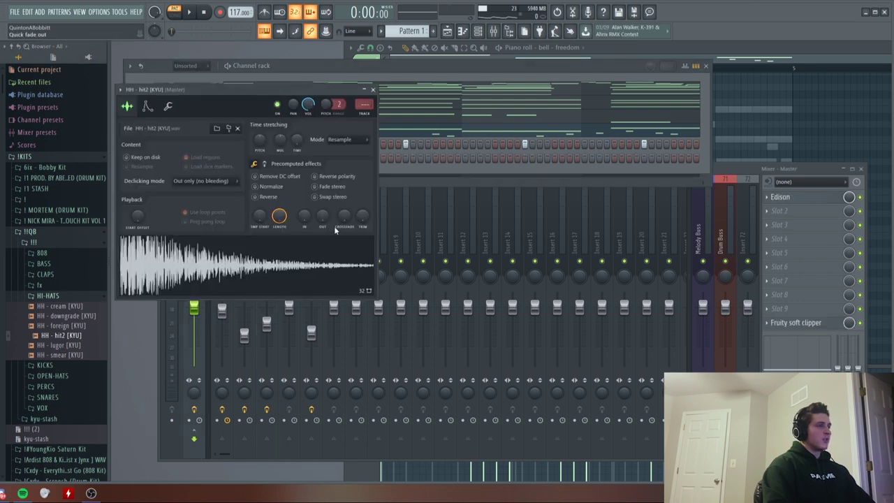
left_click_drag(322, 216, 322, 206)
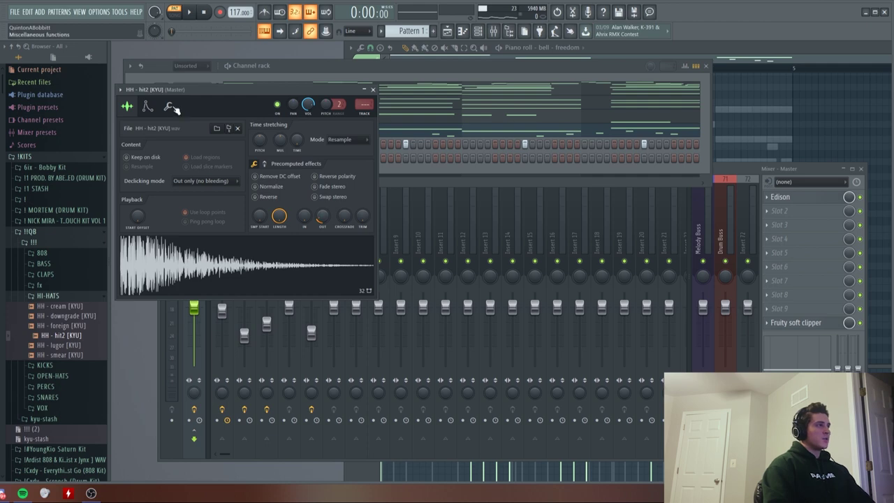
left_click(170, 107)
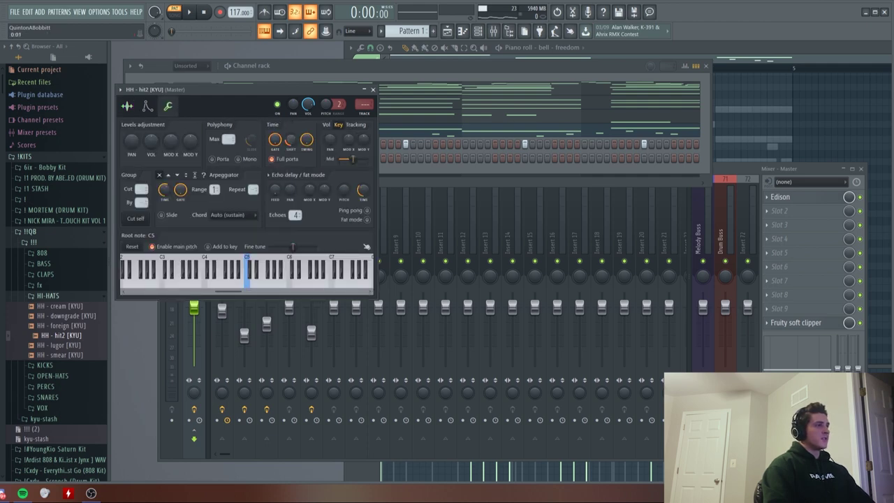
left_click(127, 108)
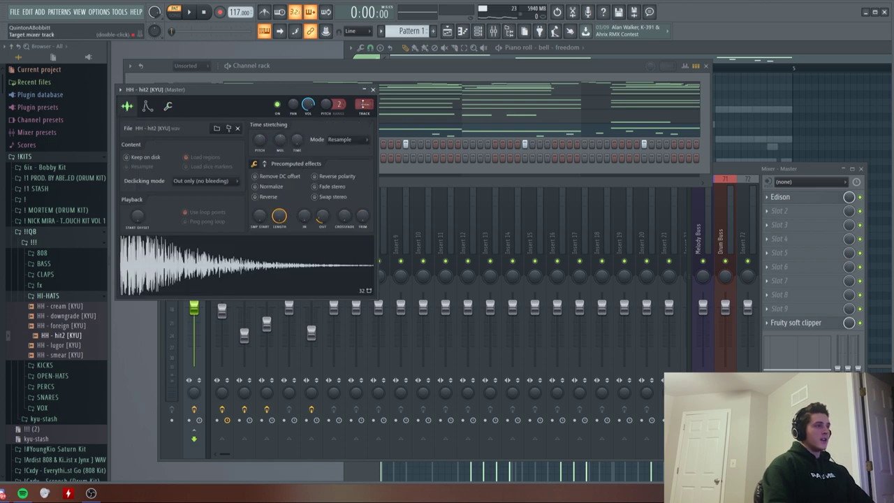
left_click(372, 89)
- Paint a four-bar C5 hi-hat pattern with rolls in the piano roll and play it back
right_click(202, 158)
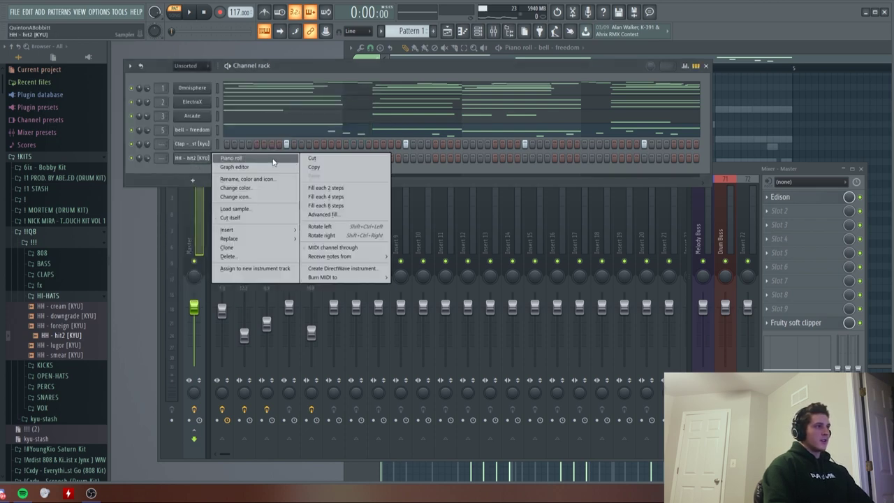
left_click(259, 162)
key("space")
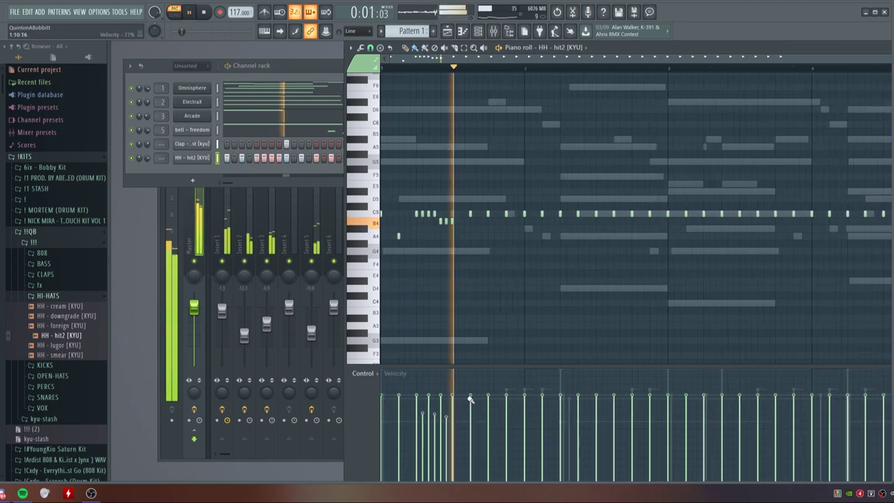
left_click_drag(702, 213, 727, 213)
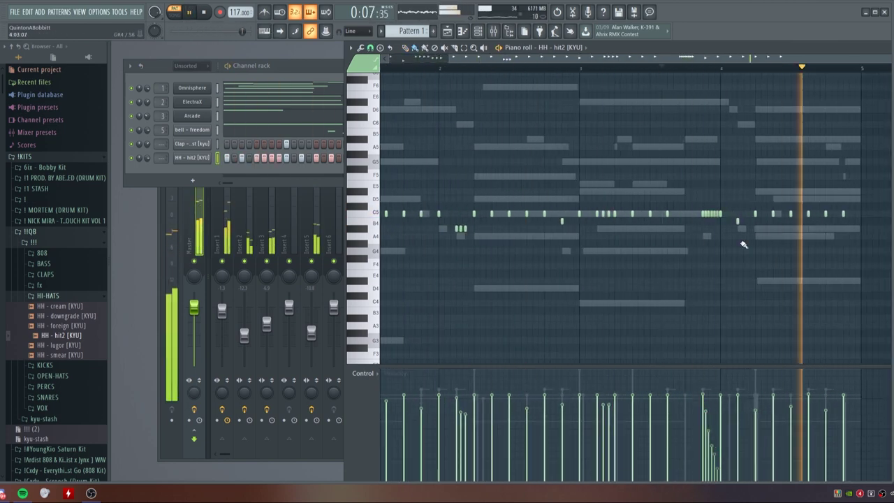
scroll(665, 218, "down", 2)
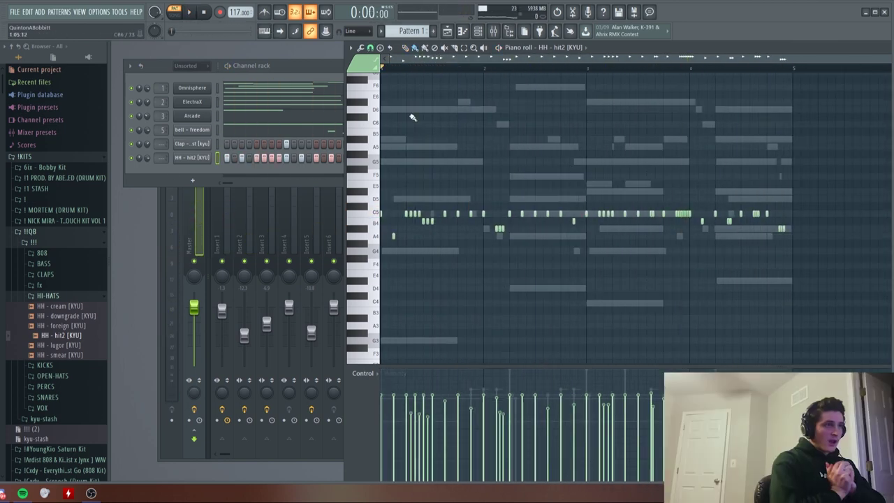
key("space")
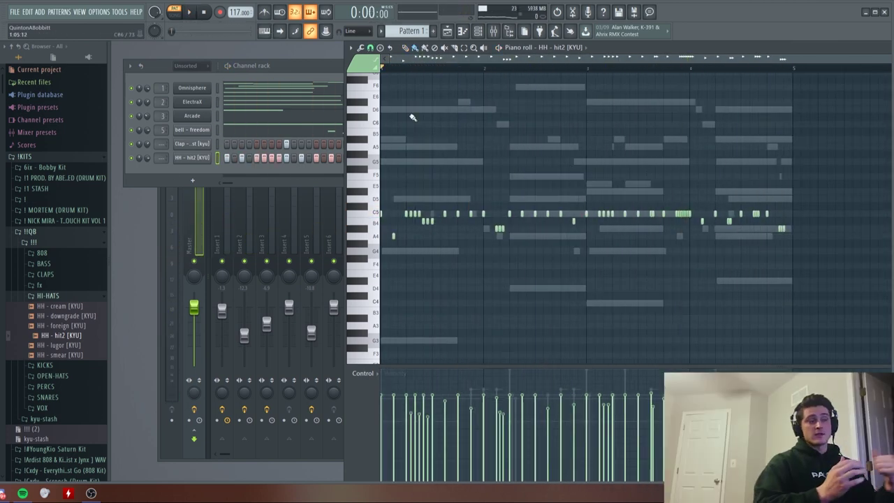
left_click(371, 48)
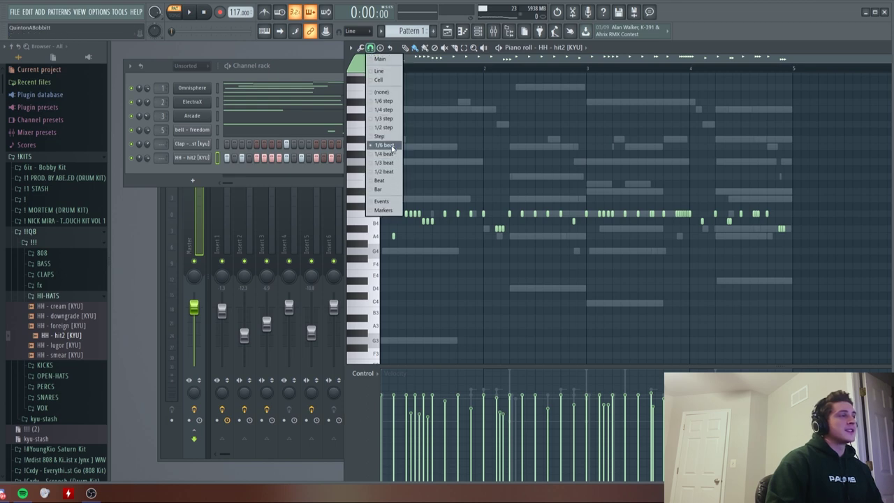
left_click(530, 313)
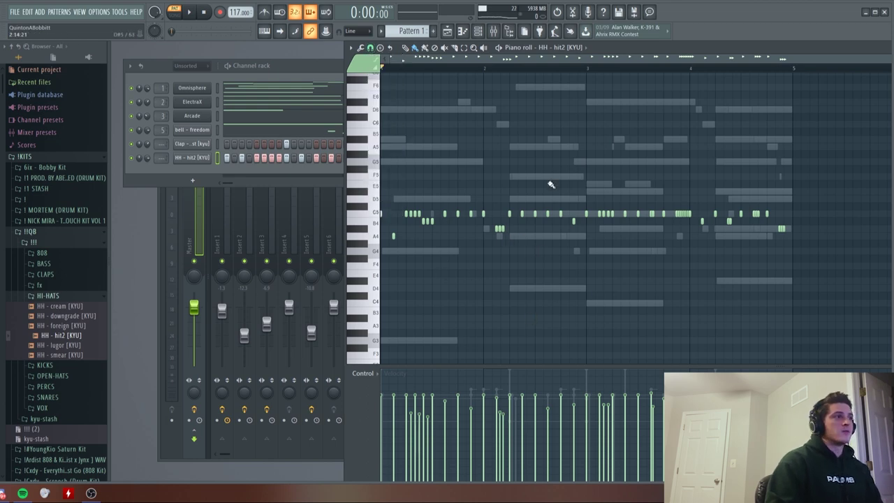
key("space")
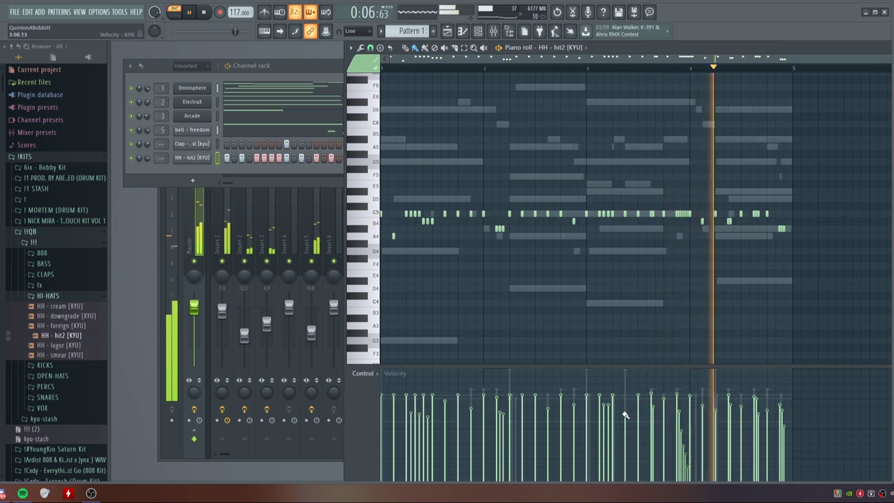
key("space")
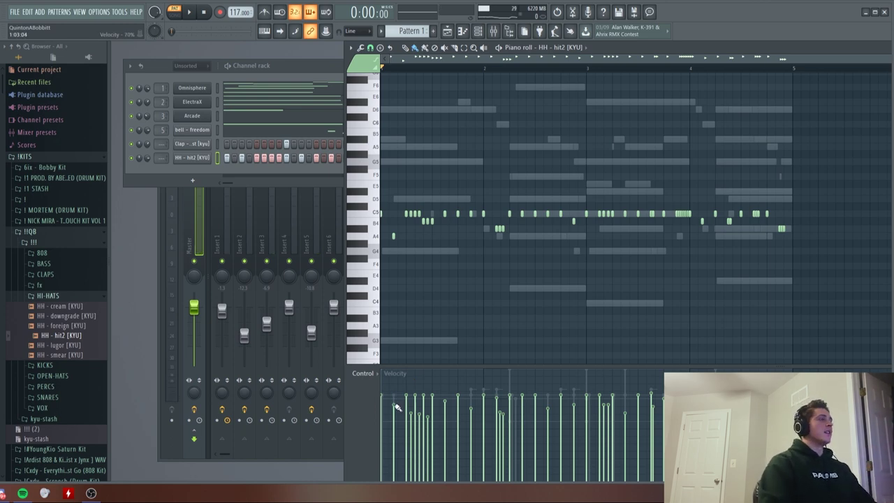
- Load the OH - I HATE NAMING THESE [KYU] open hat from OPEN-HATS and fade out its tail
left_click(286, 65)
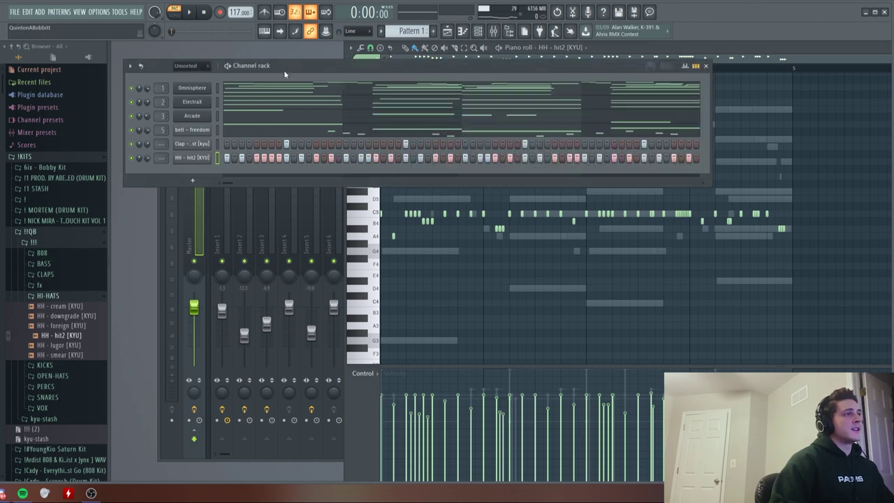
left_click(46, 297)
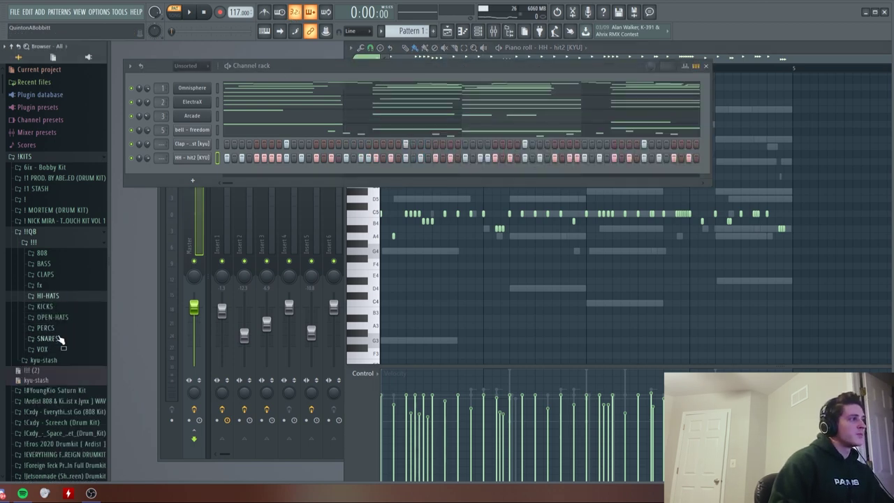
scroll(57, 328, "down", 3)
left_click(52, 242)
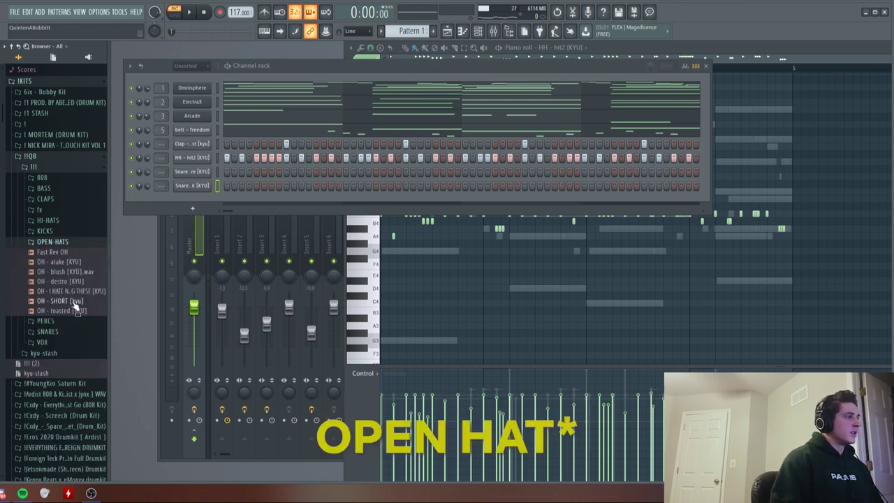
left_click_drag(75, 300, 65, 299)
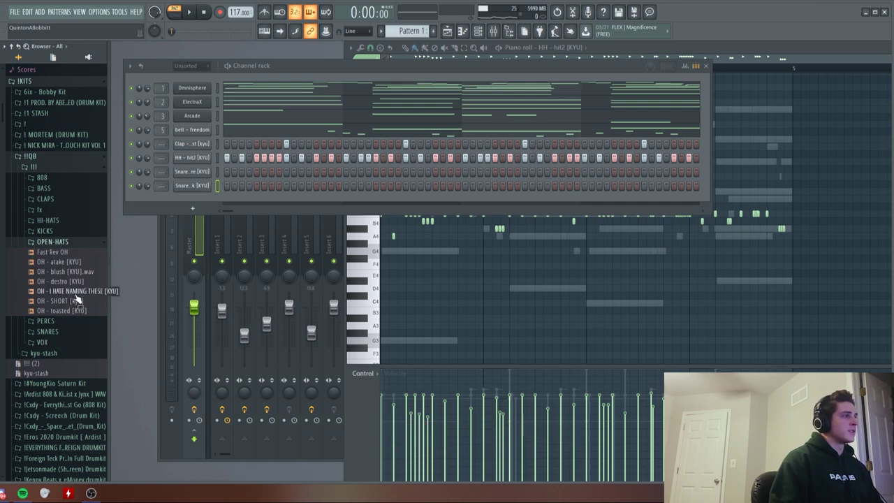
left_click(77, 299)
left_click_drag(79, 299, 278, 203)
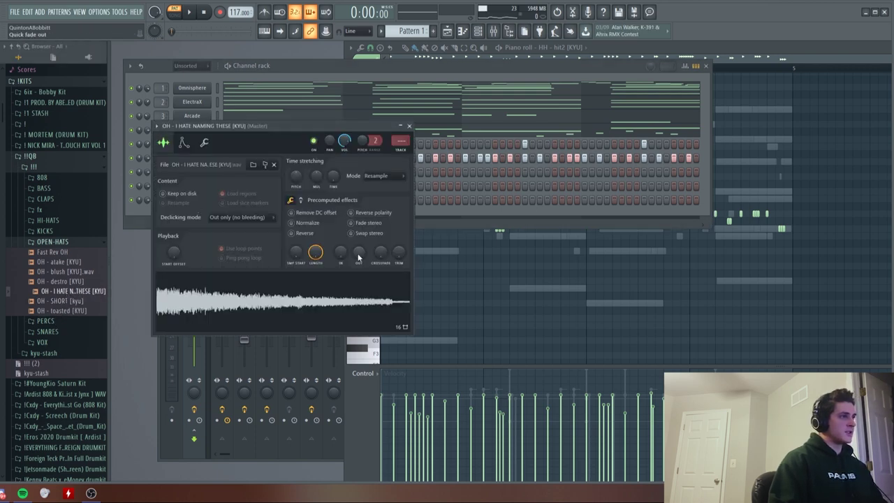
left_click_drag(358, 253, 358, 241)
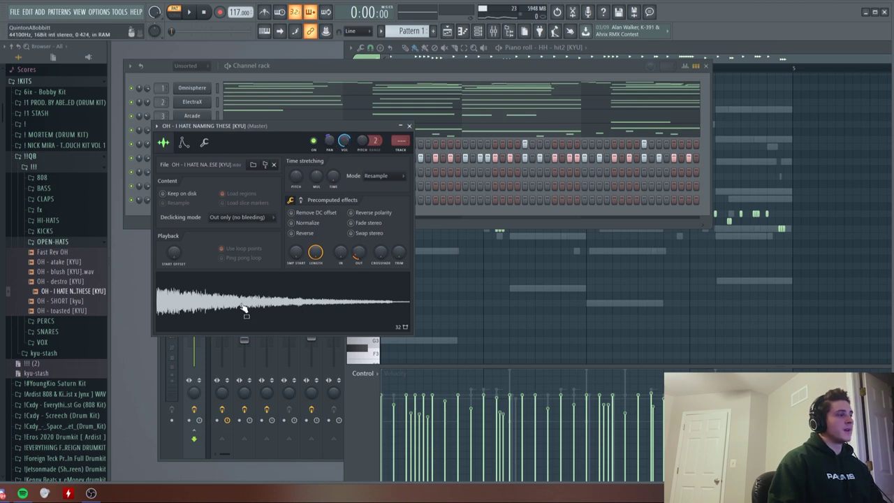
left_click(410, 126)
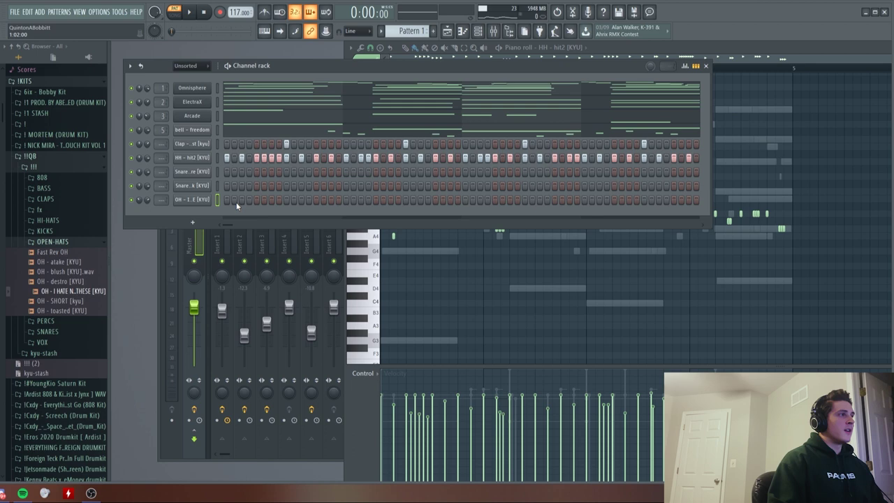
- Turn on the open hat's first step and add a Fast Rev OH channel with one hit
left_click(226, 200)
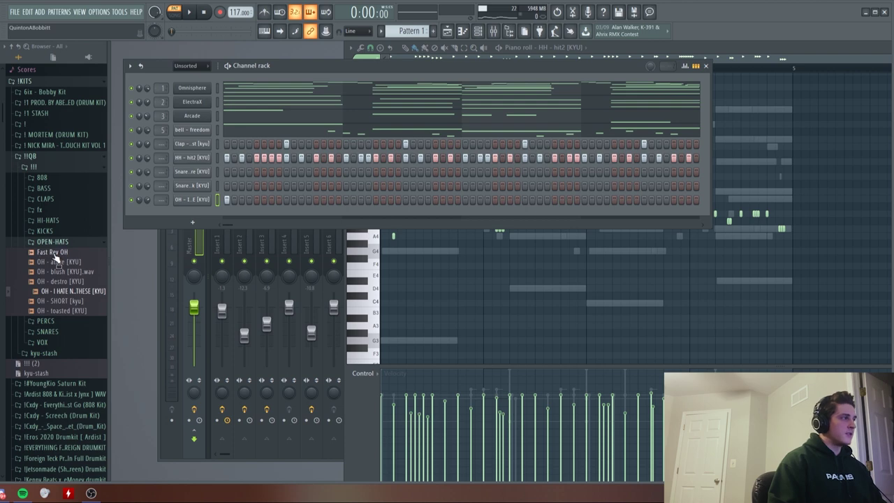
left_click_drag(98, 292, 255, 325)
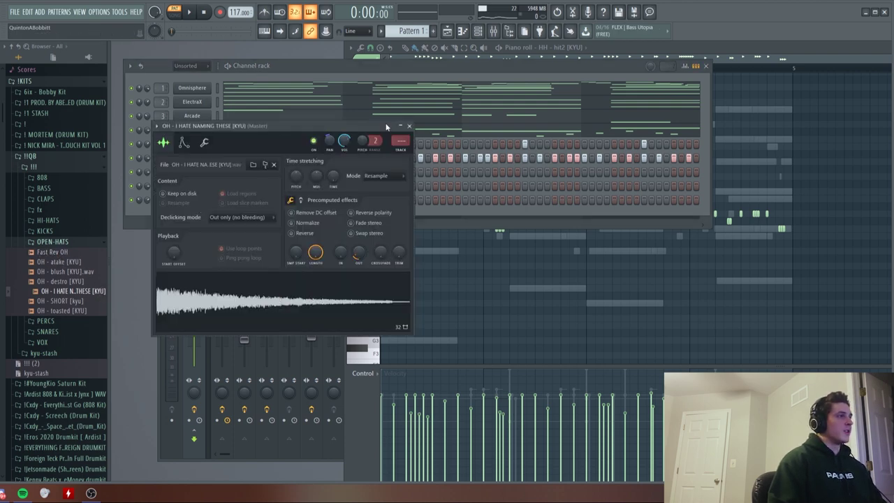
left_click(409, 126)
left_click_drag(56, 251, 202, 220)
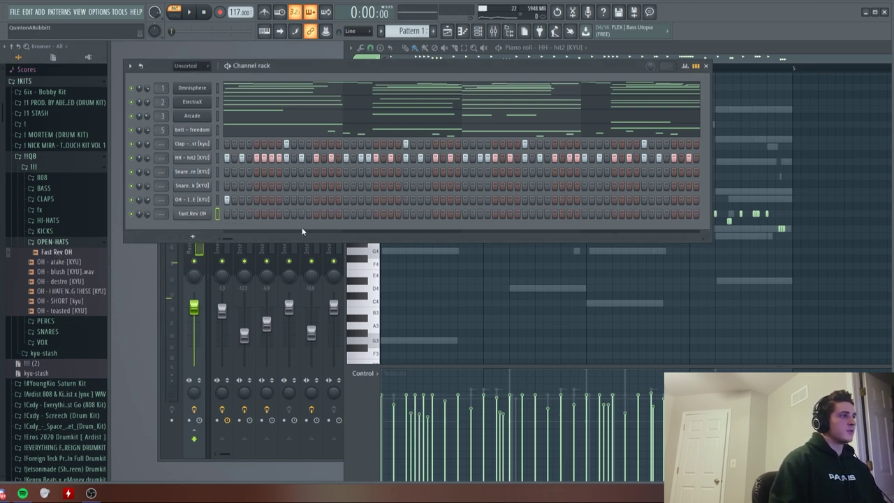
left_click(272, 214)
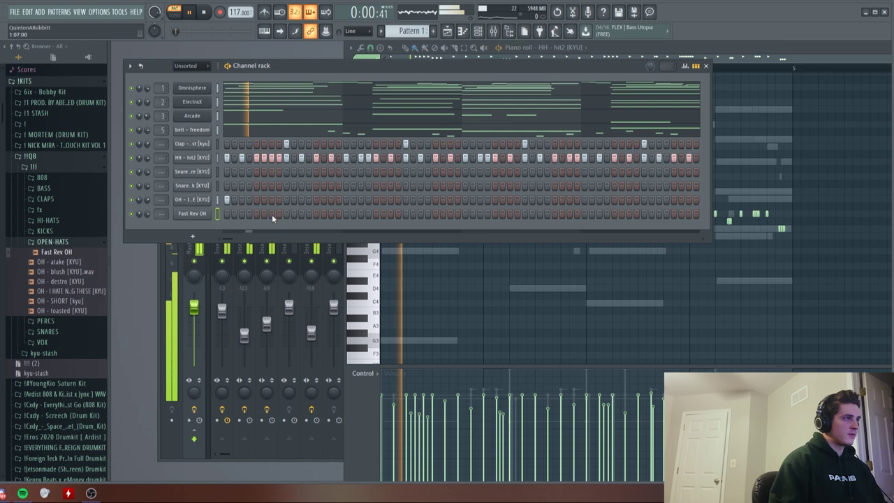
- Set Fast Rev OH's note to step snap, 66% velocity, and pitch it down to A4
right_click(196, 216)
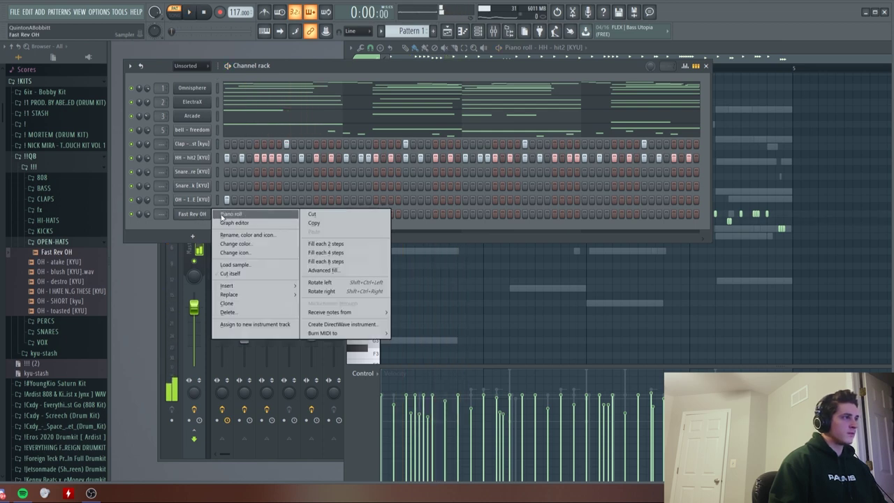
left_click(231, 217)
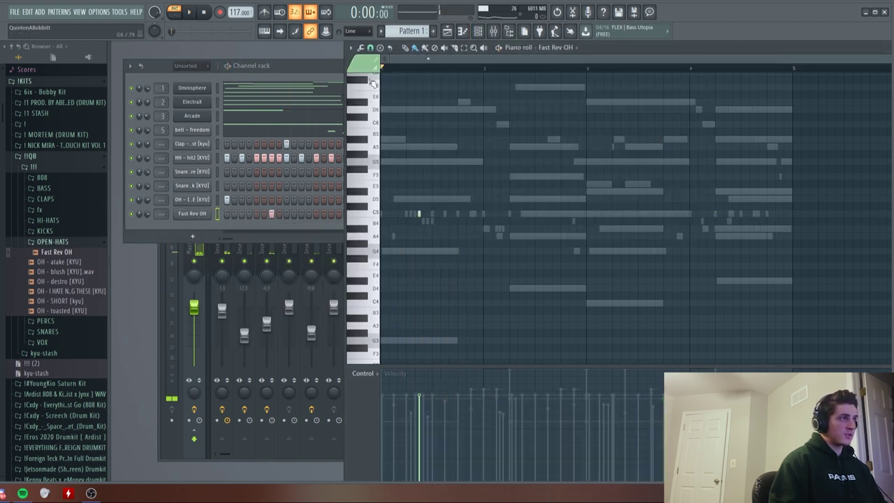
left_click(370, 48)
left_click(380, 137)
left_click(433, 413)
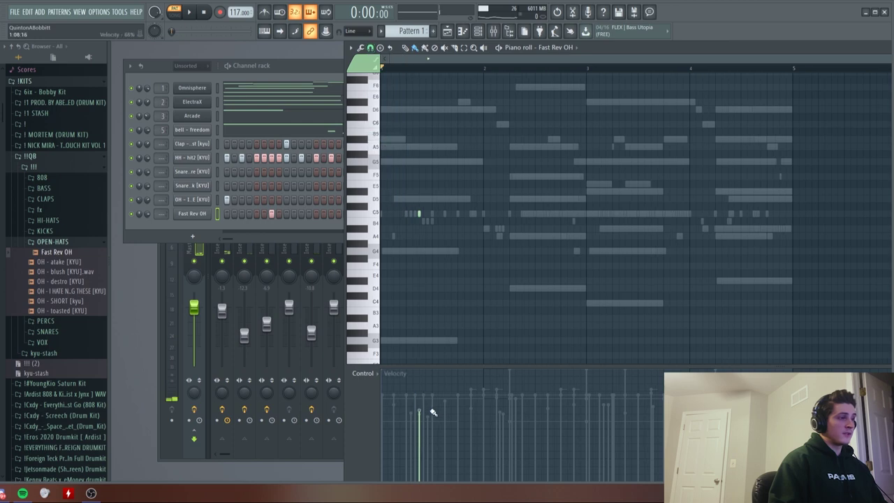
key("Down")
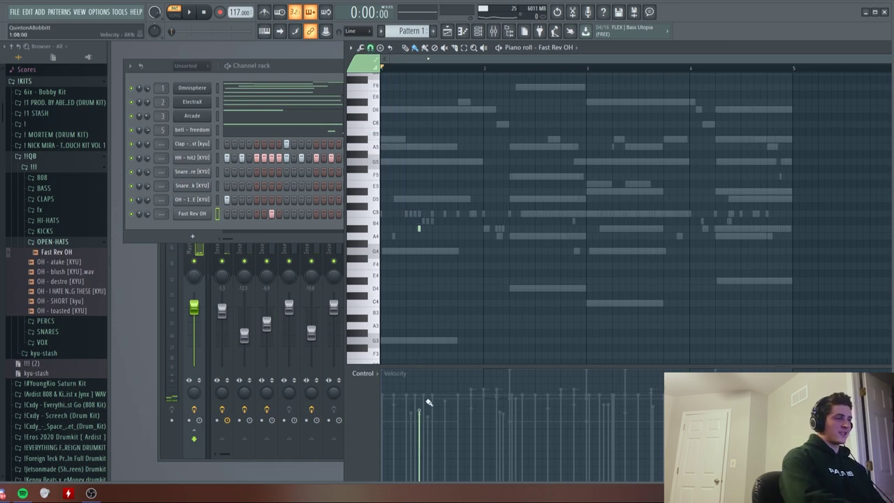
key("space")
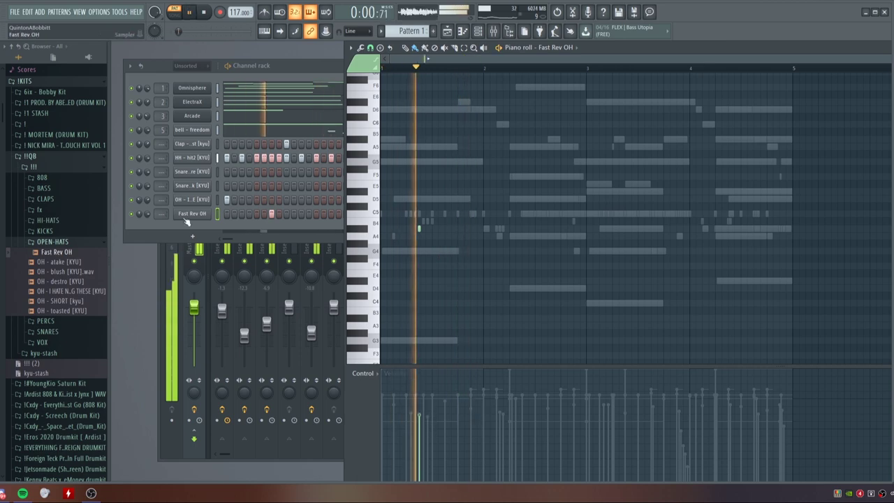
key("Down")
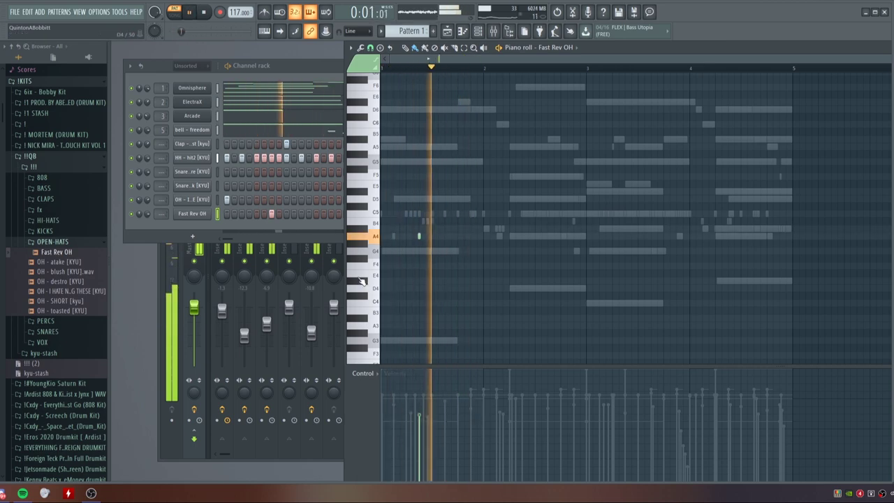
key("F6")
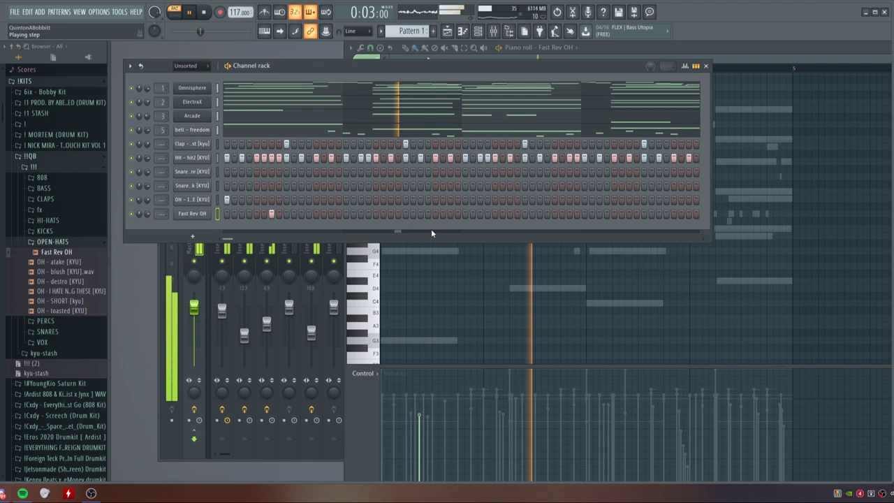
- Add one more OH step in Pattern 1 and play the ten-channel beat to check it
left_click(465, 199)
key("space")
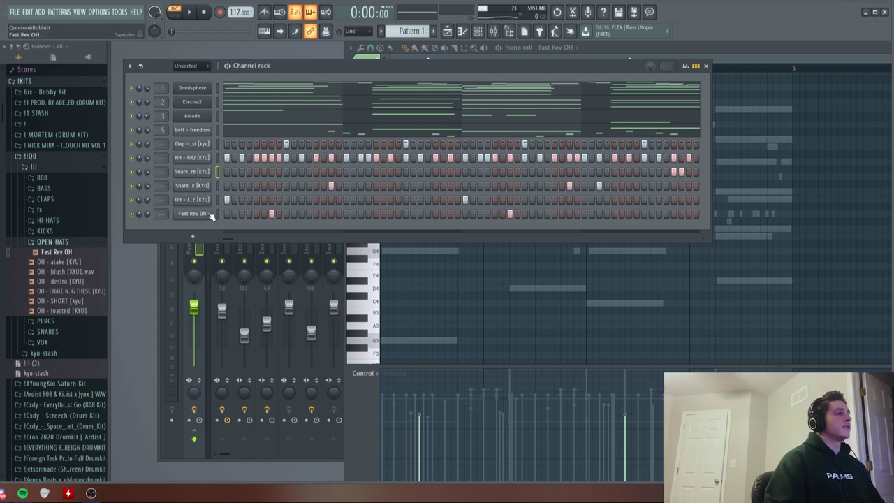
key("space")
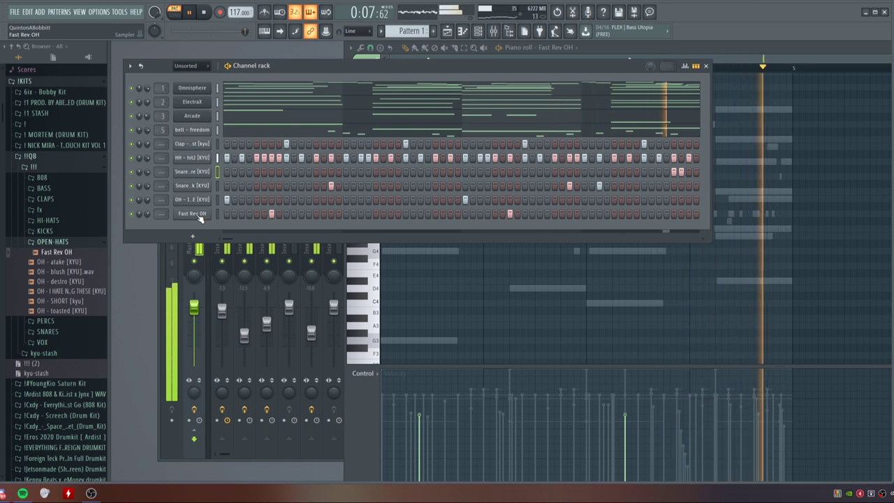
key("space")
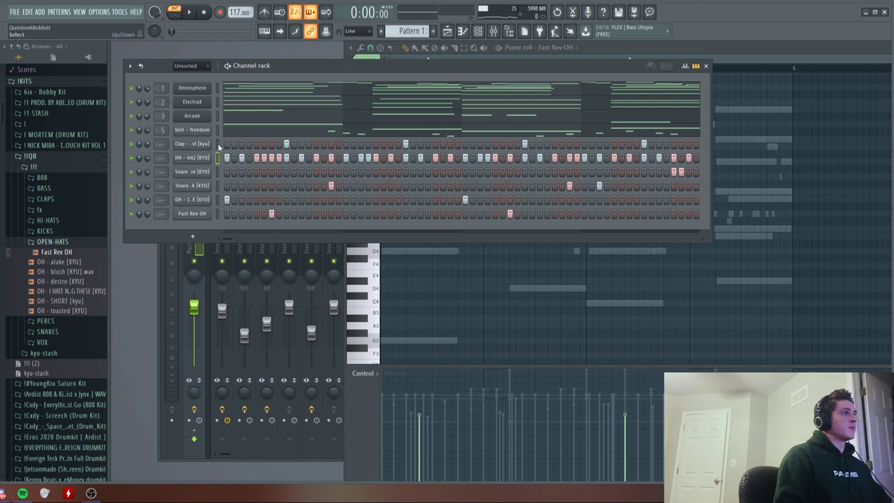
- Route the drum channels to mixer inserts starting at Insert 7
left_click(253, 253)
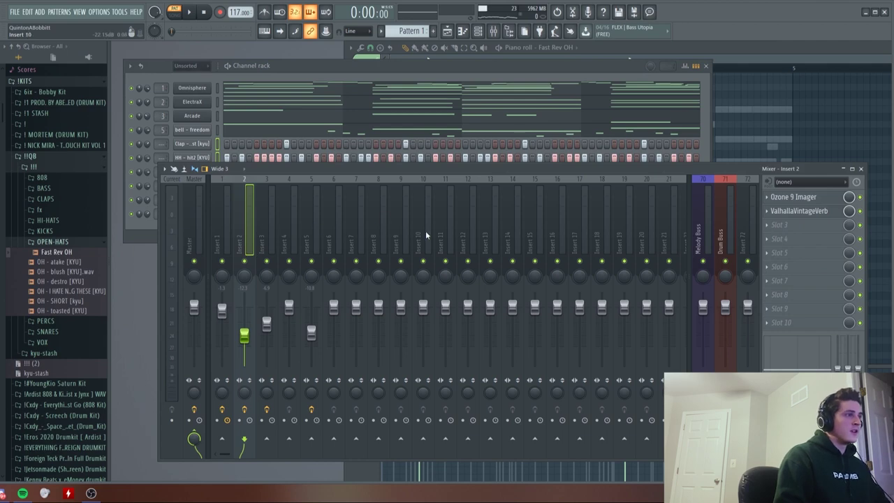
left_click(367, 242)
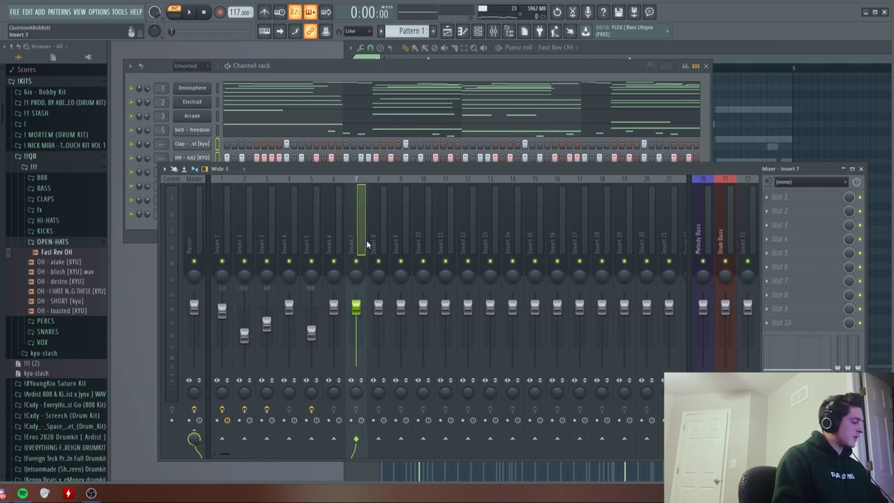
key("ctrl+l")
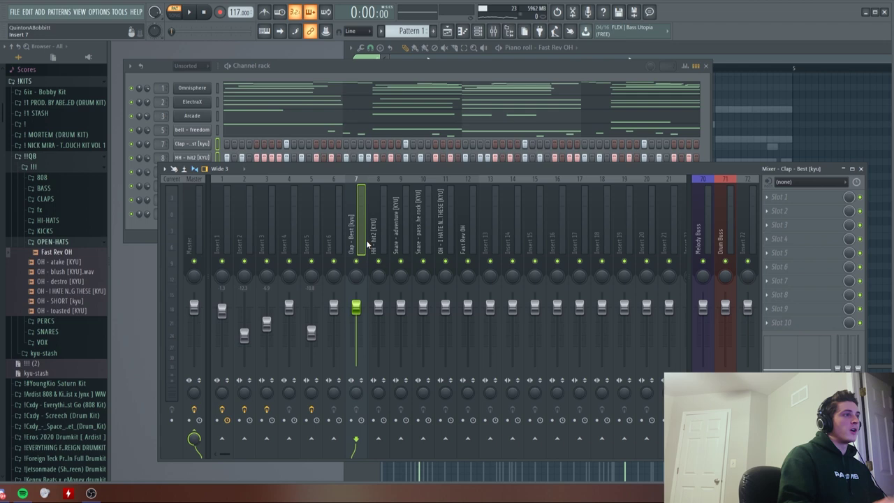
- Put FabFilter Pro-Q 3 on the HH - hit2 insert with a low cut near 132 Hz
left_click(385, 250)
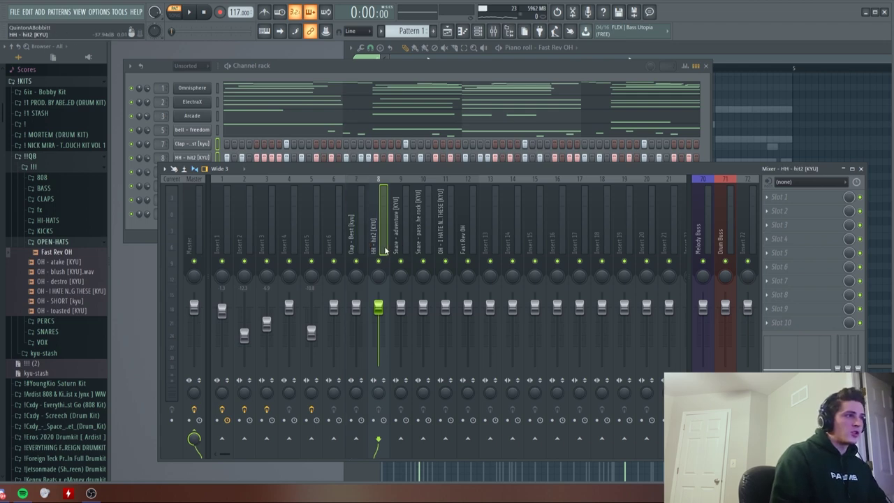
left_click(793, 199)
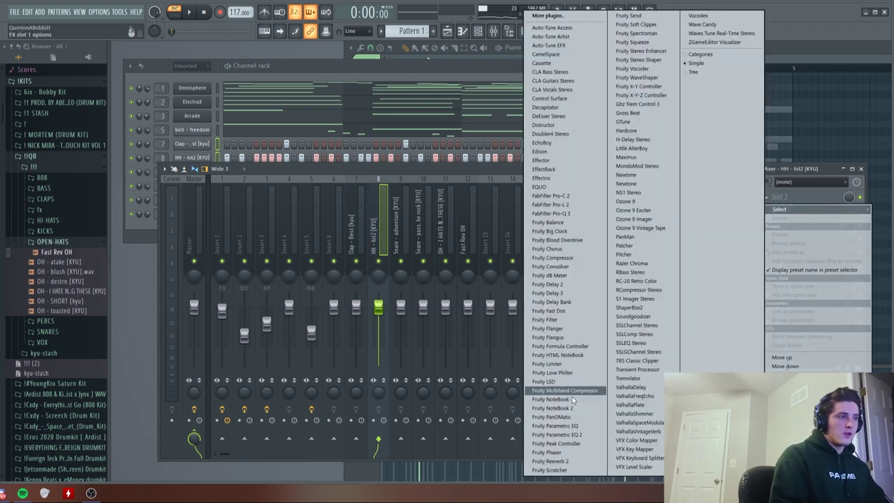
left_click(551, 213)
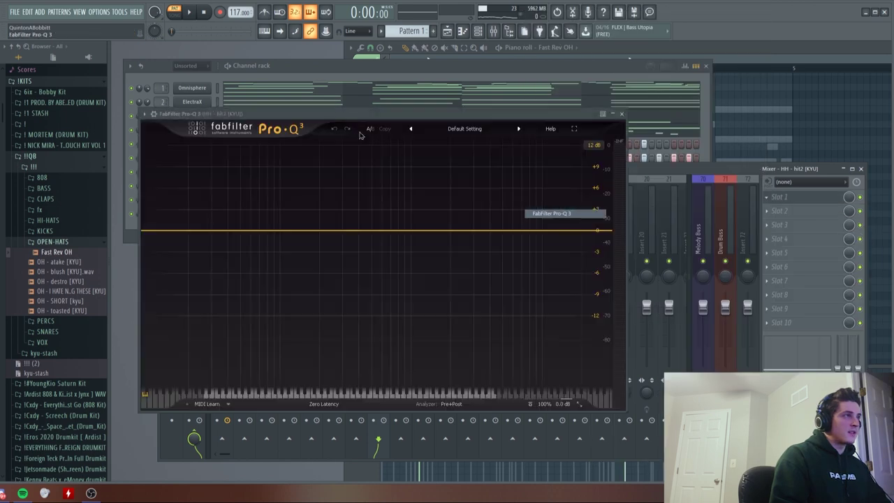
left_click(293, 229)
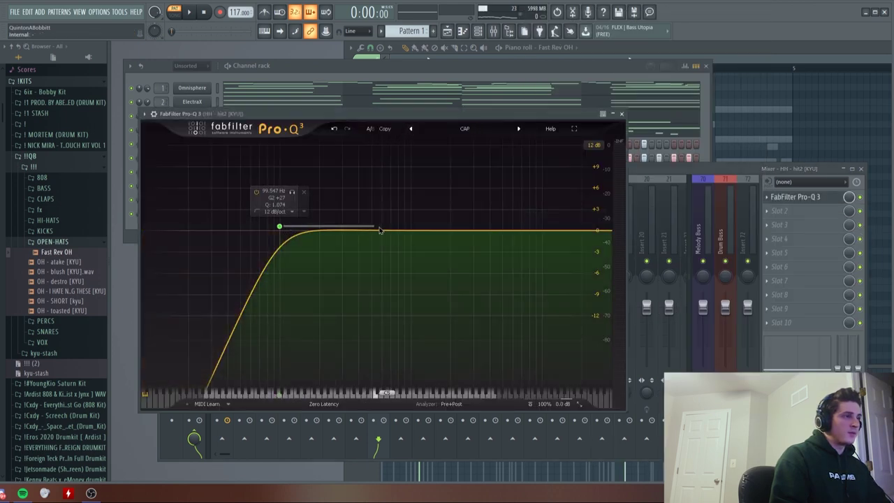
left_click_drag(288, 227, 303, 227)
- Load Effectrix into the second slot of the HH - hit2 insert
left_click(795, 197)
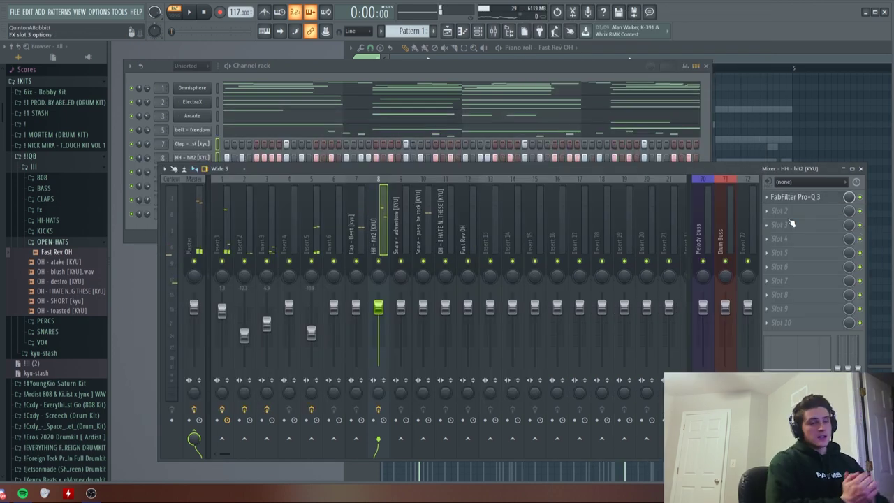
left_click(808, 215)
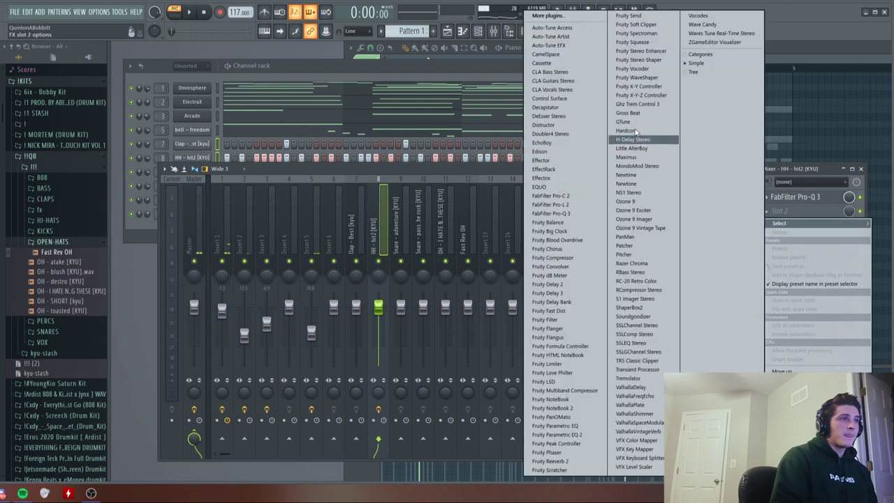
left_click(552, 180)
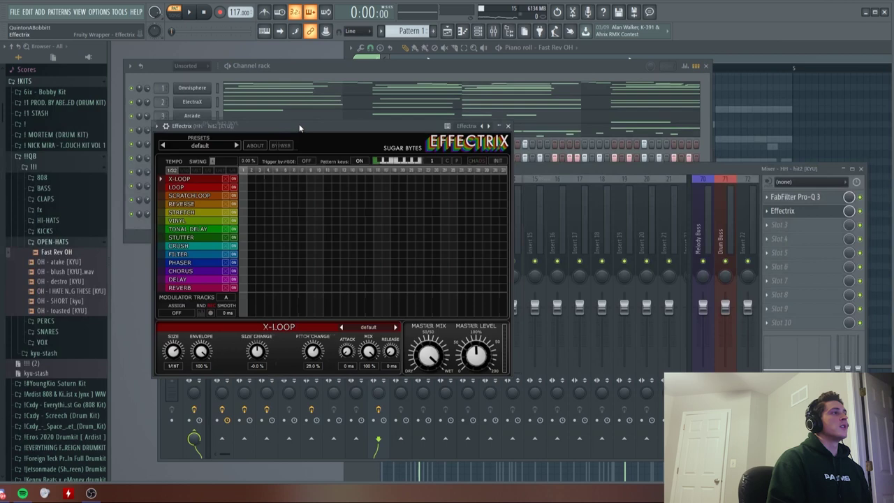
left_click_drag(299, 128, 334, 98)
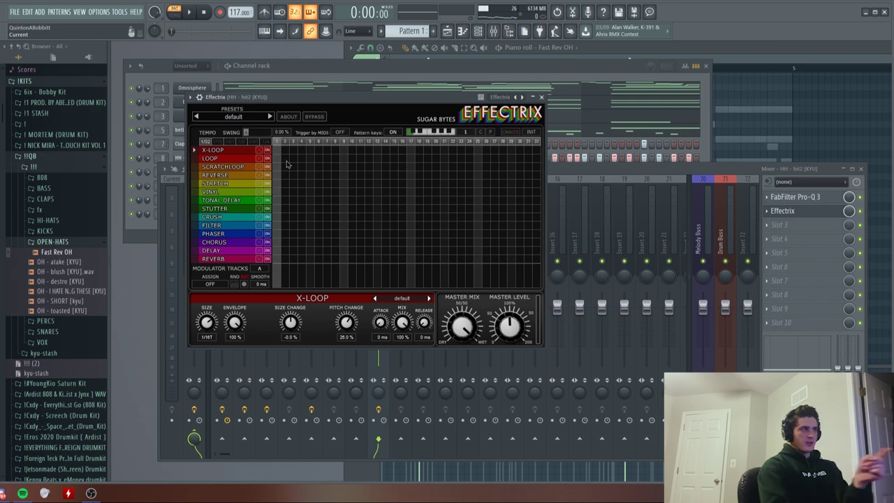
- Draw a stretch block in the Effectrix sequencer, then delete both blocks to leave it empty
left_click_drag(350, 183, 396, 183)
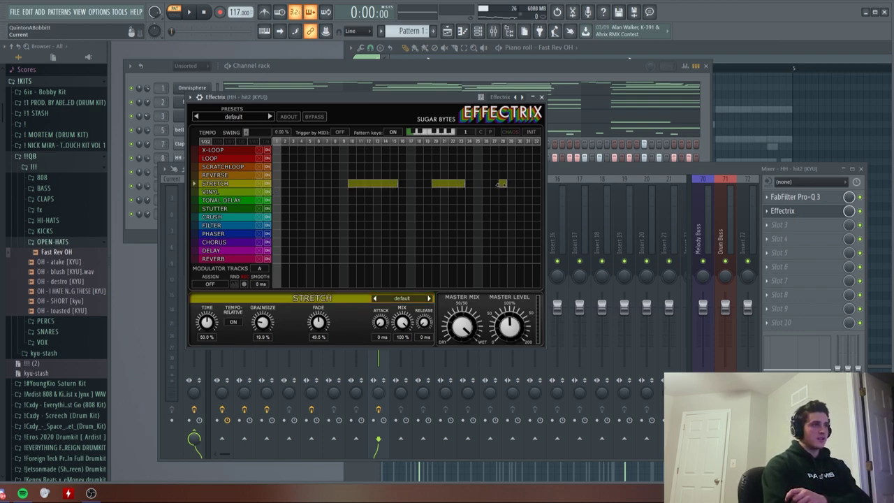
right_click(440, 186)
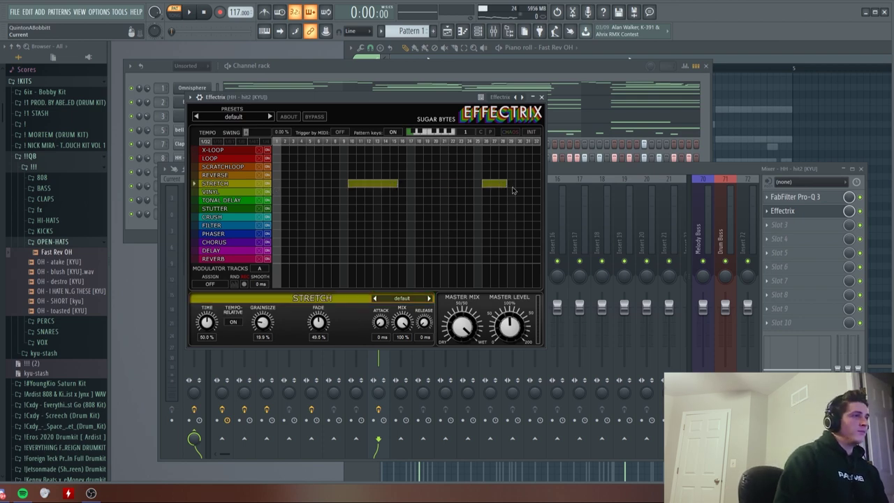
right_click(365, 185)
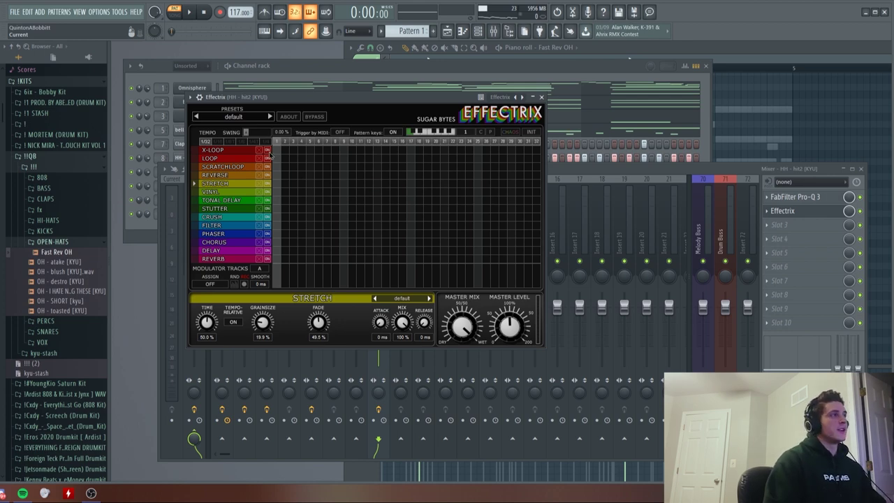
left_click(326, 171)
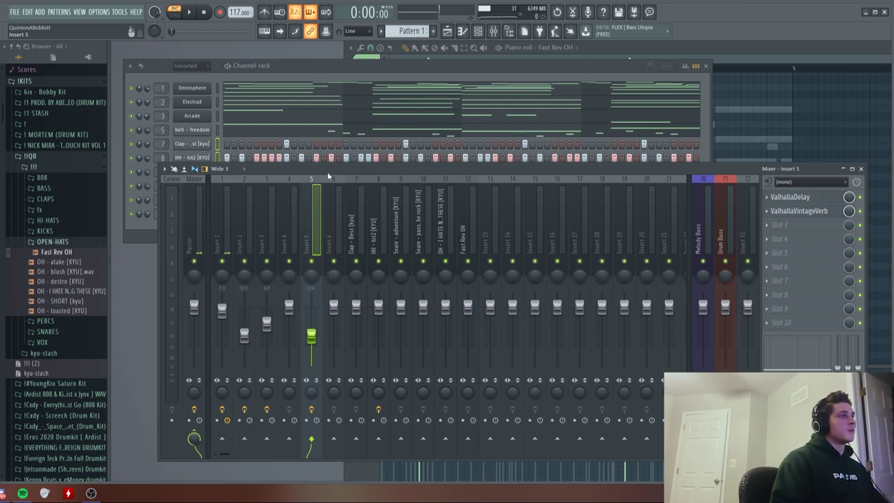
- Audition the beat, then inspect the Melody Buss Pro-Q 3 low cut fed by inserts 1–5
key("space")
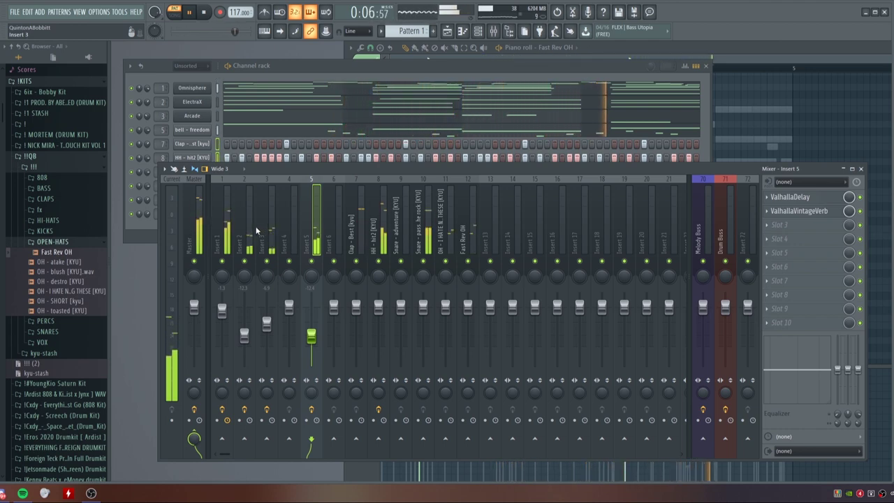
key("space")
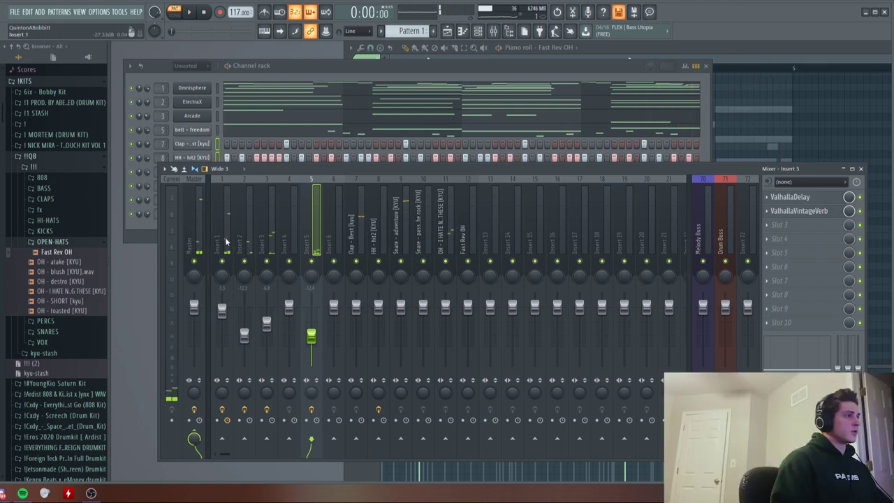
left_click_drag(226, 241, 312, 241)
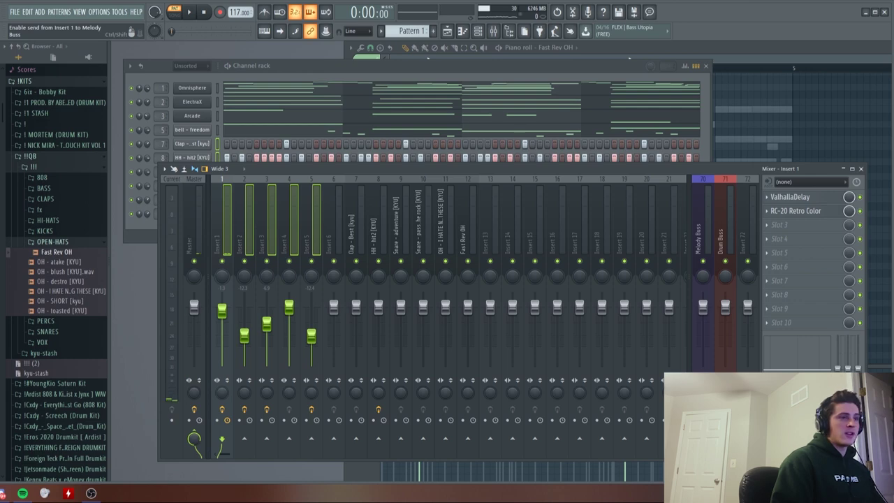
left_click(703, 221)
left_click(797, 197)
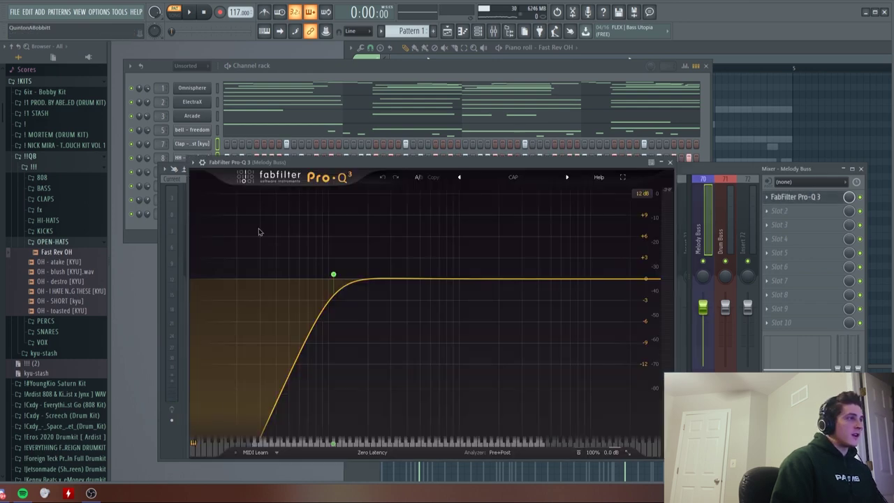
left_click(49, 239)
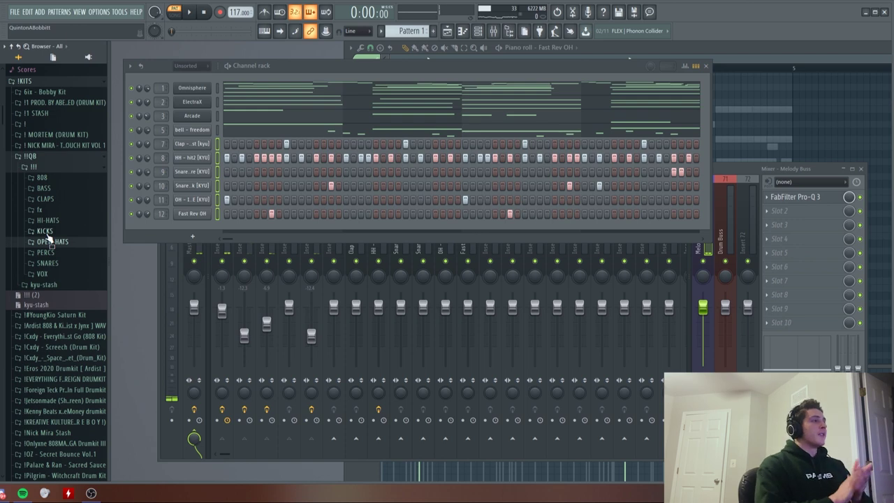
- Preview the 808 - whippa [KYU] sample and add it to the Channel rack
left_click(42, 178)
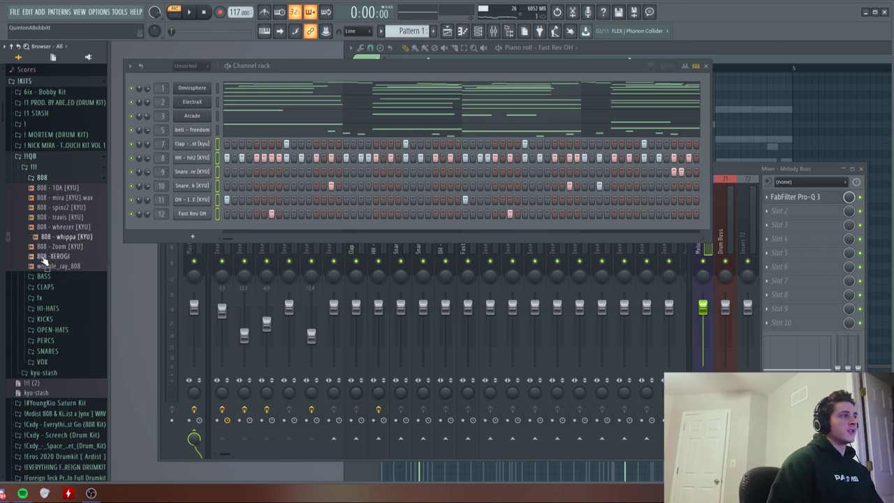
left_click(70, 238)
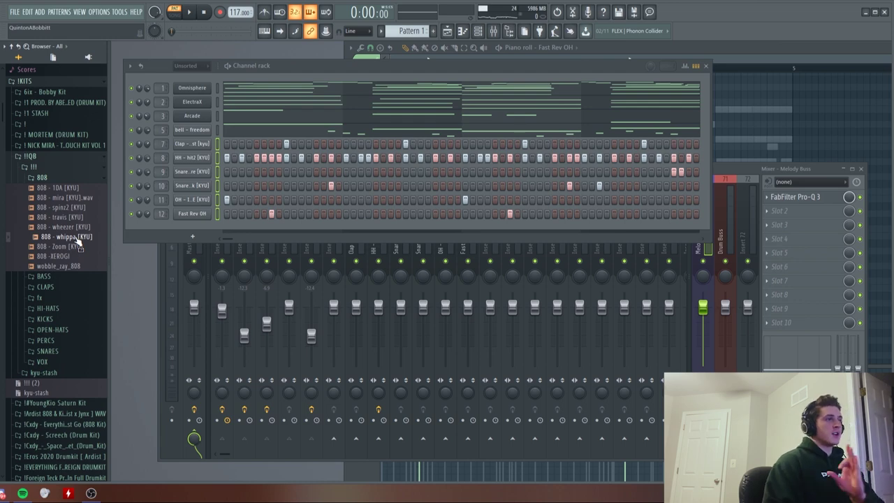
left_click_drag(79, 241, 200, 145)
- Open the piano roll for the 808 - whippa channel
right_click(209, 143)
left_click(236, 204)
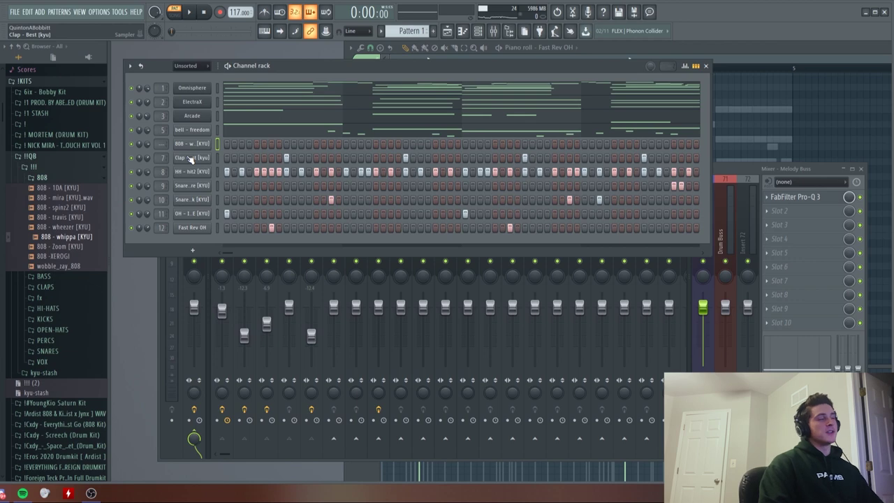
right_click(201, 144)
left_click(230, 153)
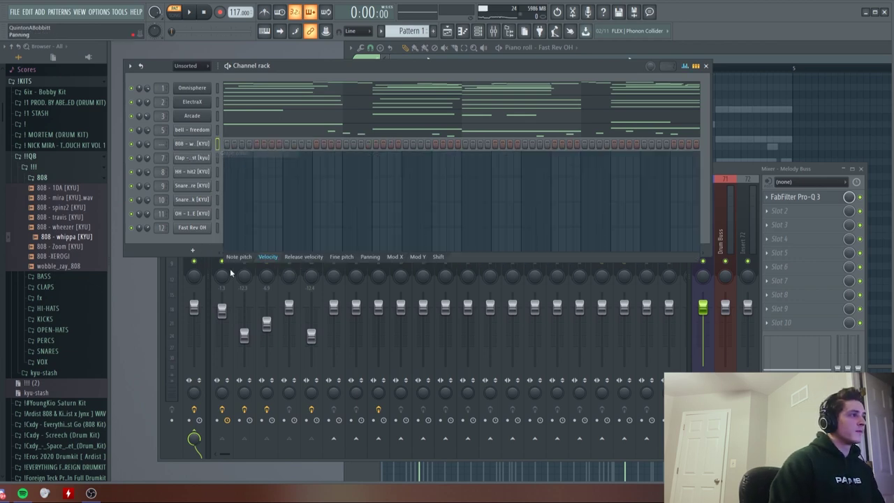
right_click(198, 145)
left_click(227, 146)
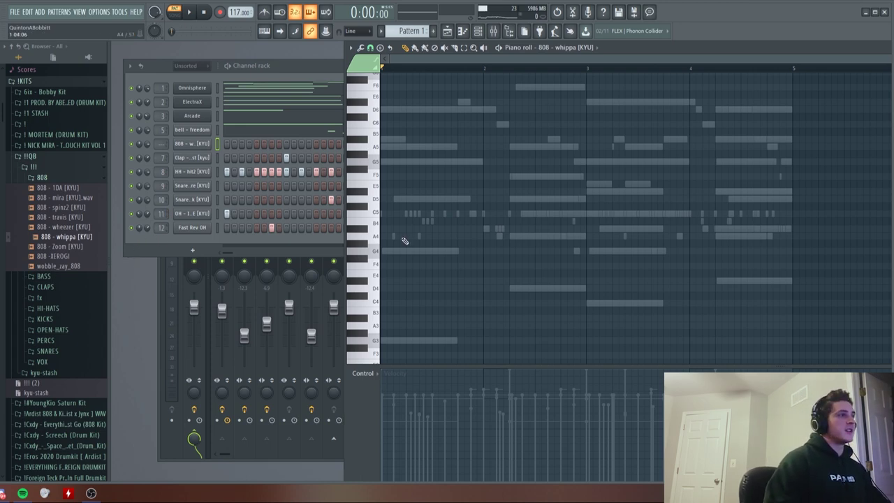
- Play back the 808 - whippa pattern of long G5, D5, C5 and D#5 notes
key("space")
scroll(485, 170, "up", 2)
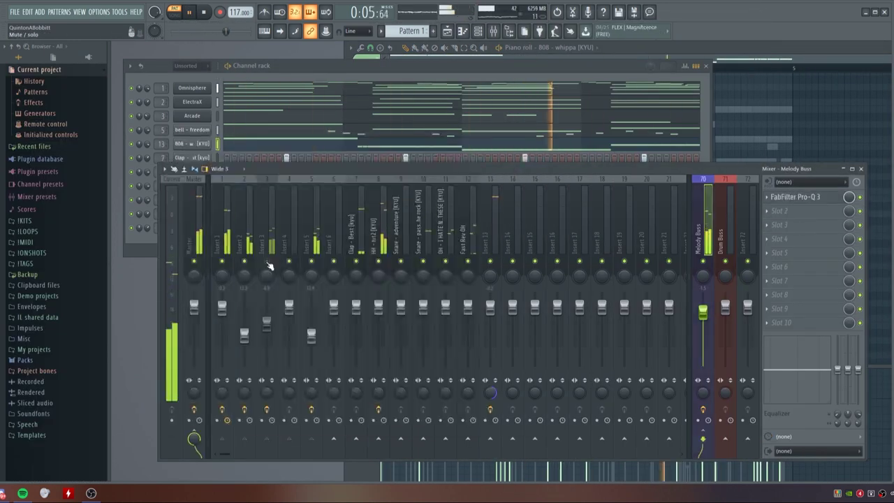
key("space")
left_click(460, 68)
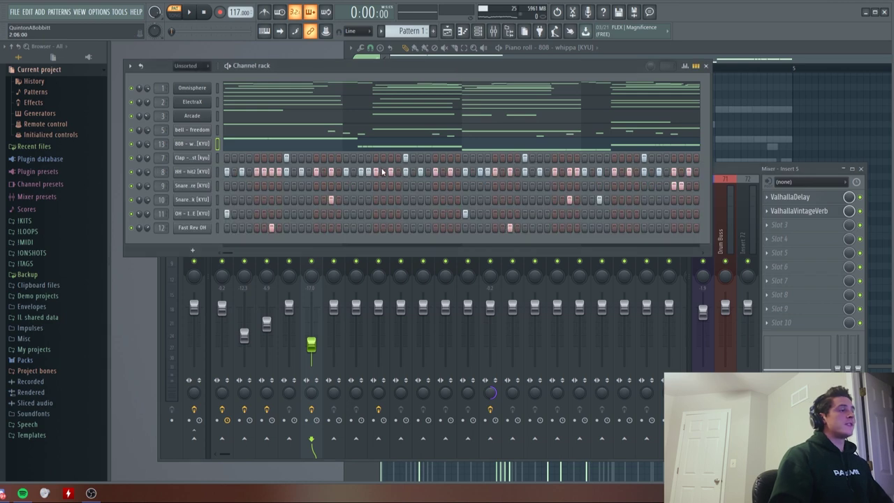
left_click(367, 144)
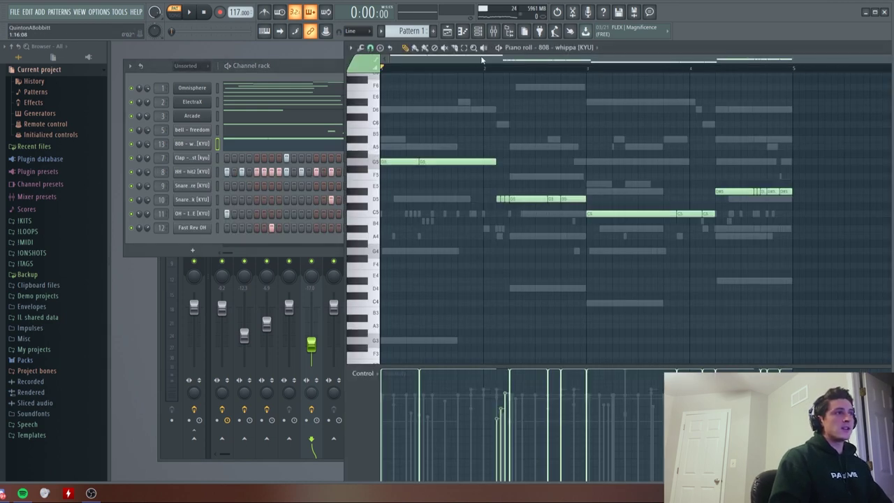
key("space")
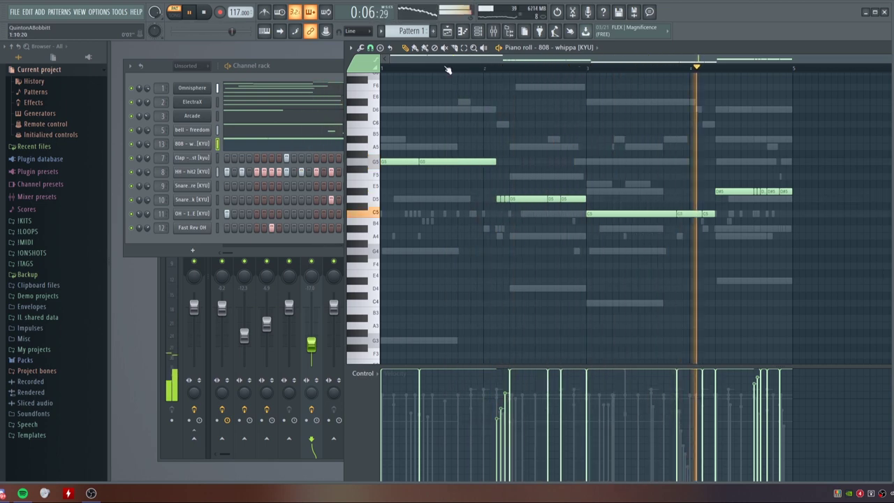
key("space")
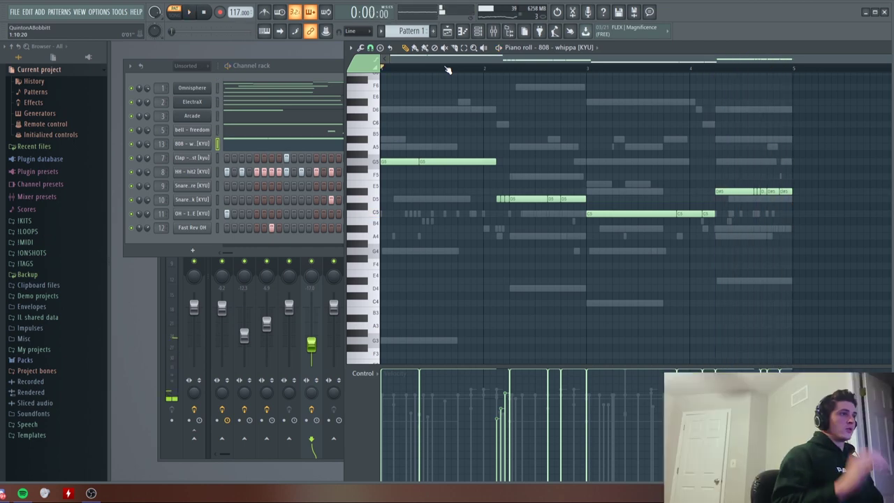
left_click(297, 62)
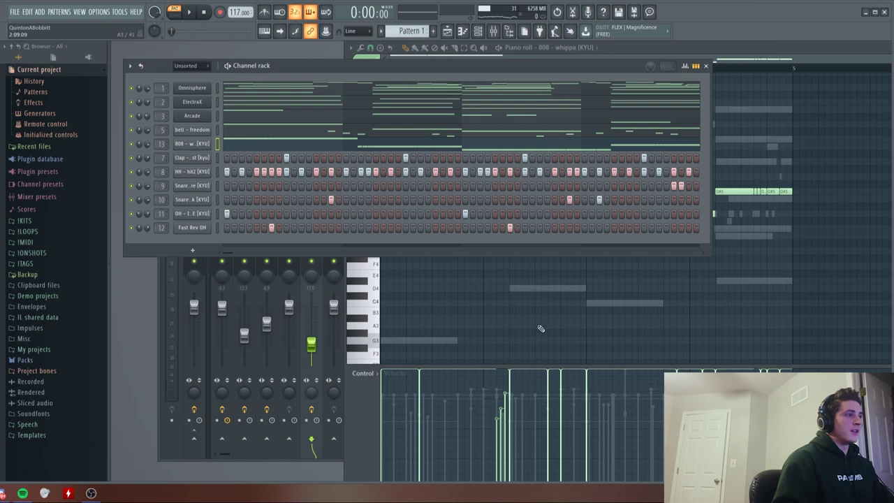
- Check the Fruity soft clipper on Insert 13 and toggle its bypass
left_click(178, 328)
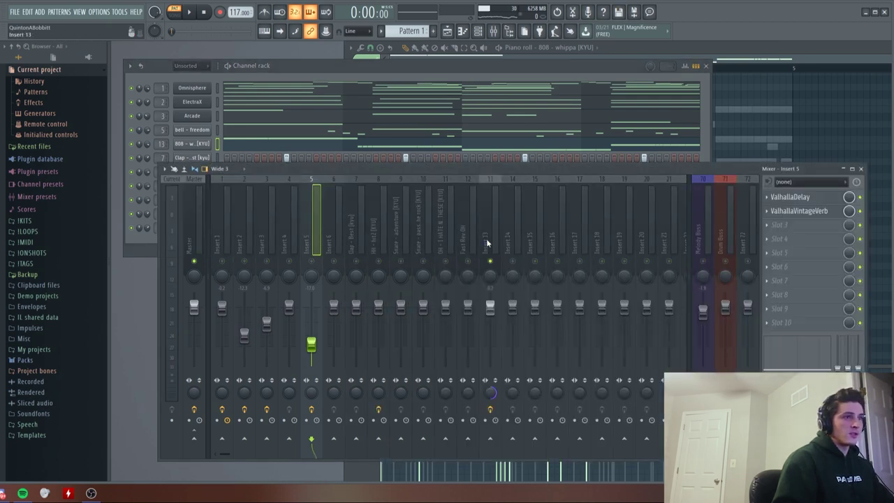
left_click(489, 241)
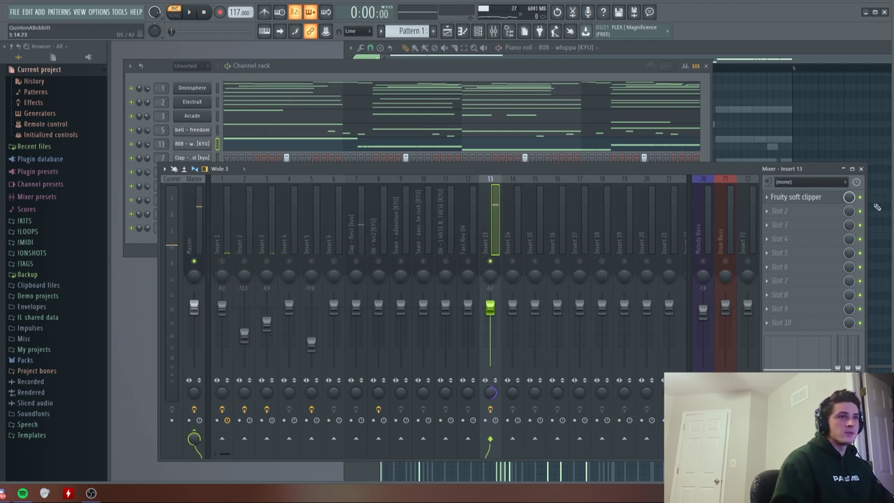
left_click(805, 197)
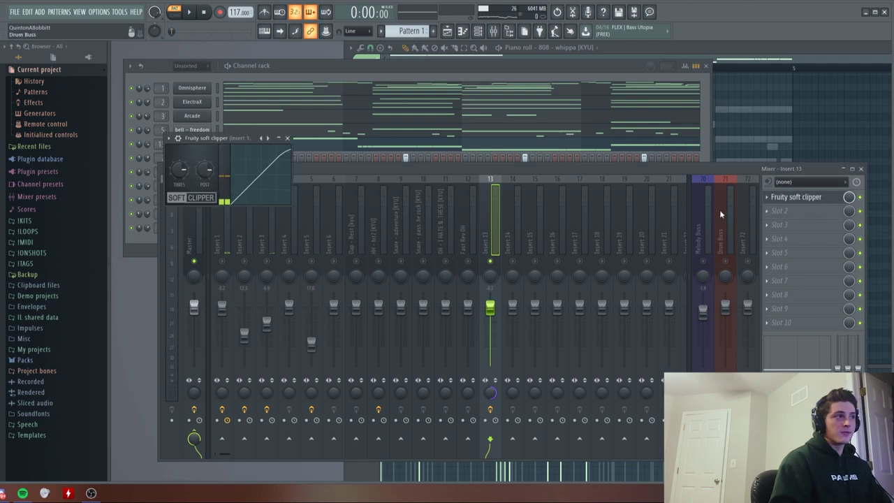
left_click(287, 138)
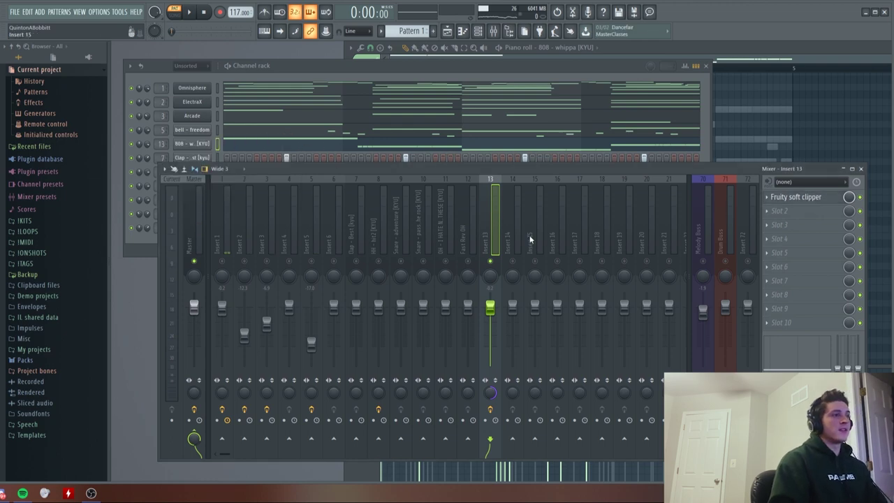
left_click(860, 197)
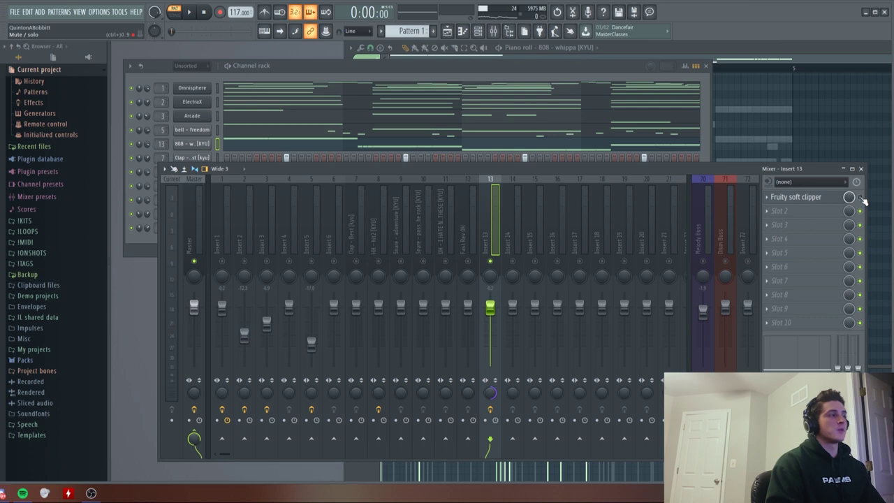
- Play the beat and unsolo Insert 13 to hear the full mix
key("space")
key("space")
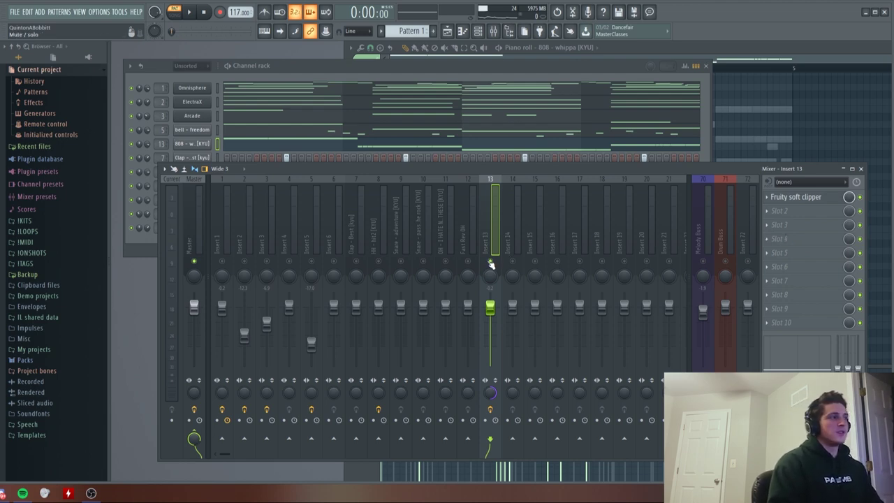
right_click(492, 262)
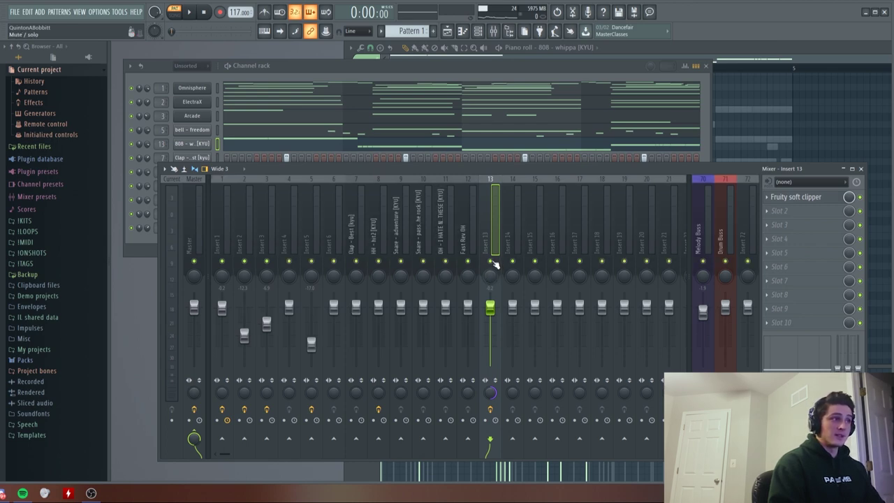
key("space")
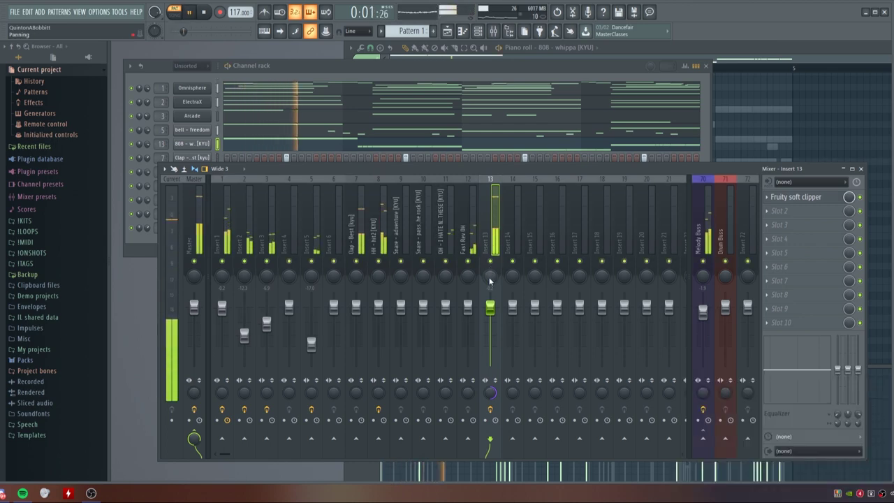
- Select Insert 8 to show HH - hit2's Pro-Q 3, Effectrix and Fruity Reeverb 2 chain
left_click(378, 224)
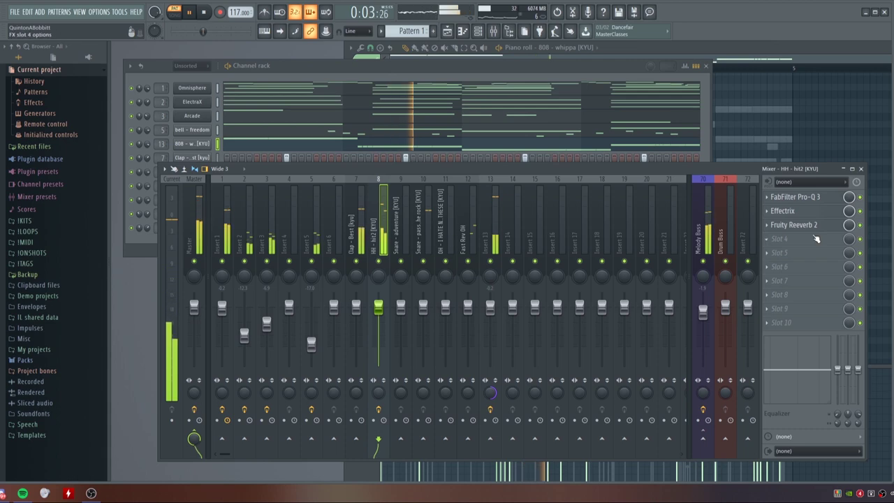